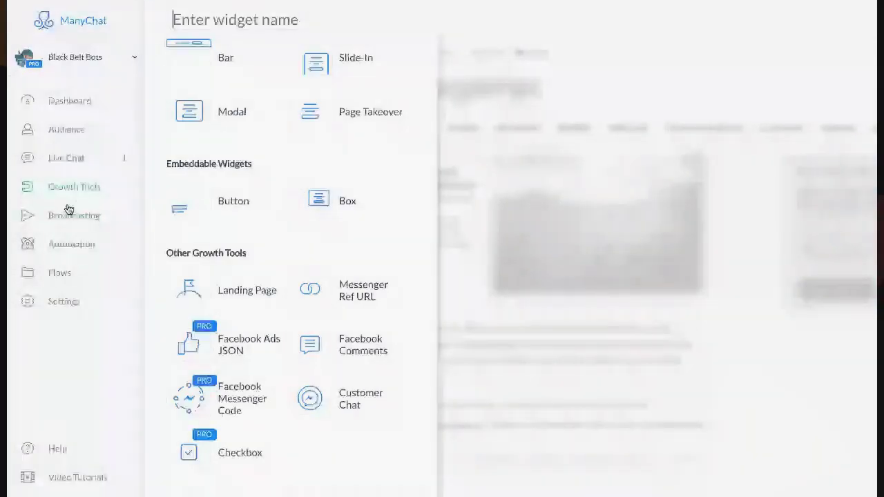
- Open the Get People To The Show Broadcast-example draft under Broadcasting and review the greeting and image in its Post step
{"action": "left_click", "coordinate": [69, 215]}
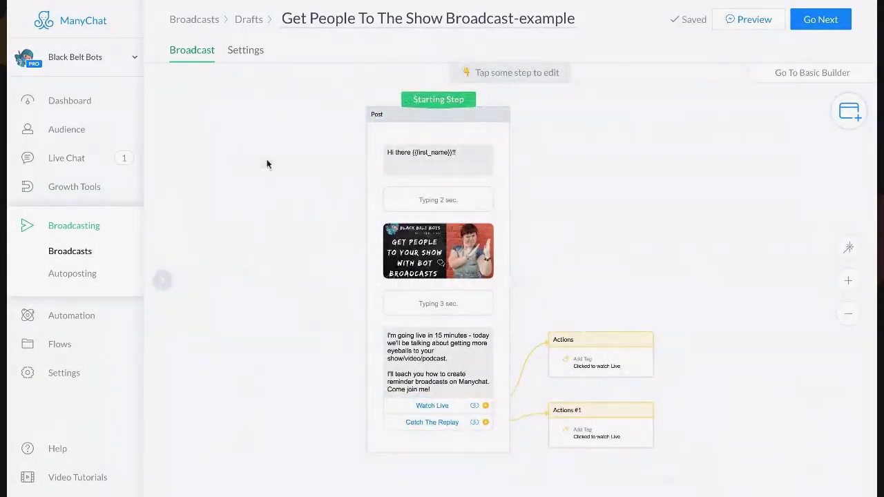
{"action": "left_click", "coordinate": [398, 174]}
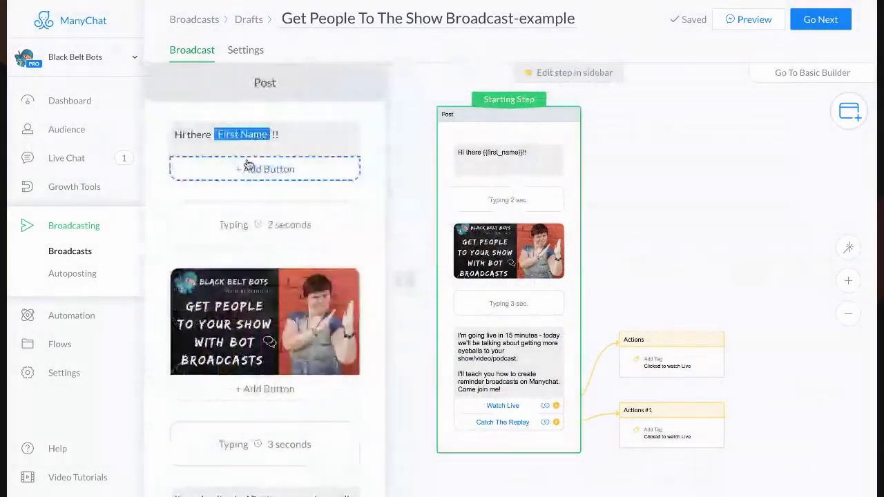
{"action": "left_click", "coordinate": [249, 145]}
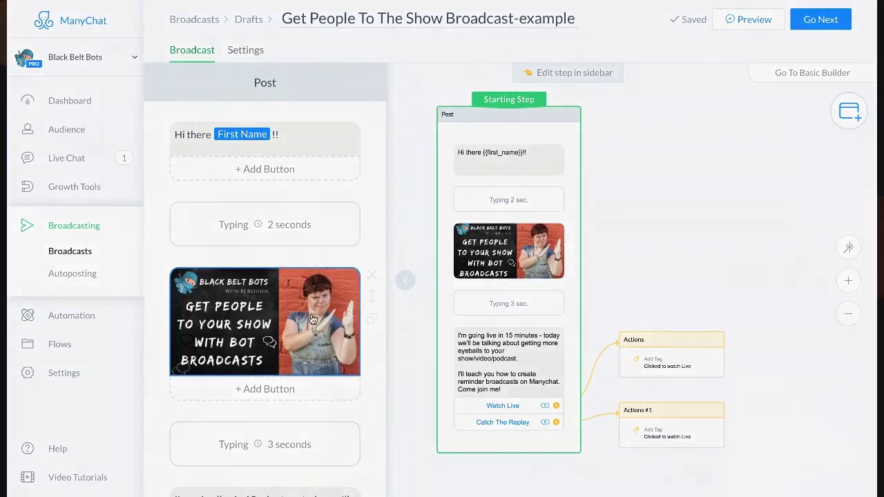
{"action": "scroll", "coordinate": [312, 319], "scroll_direction": "down", "scroll_amount": 1}
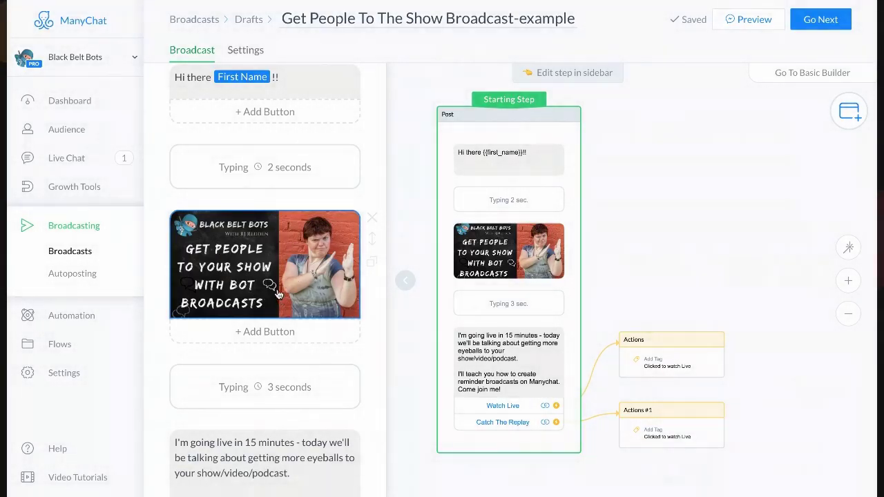
{"action": "scroll", "coordinate": [279, 295], "scroll_direction": "down", "scroll_amount": 2}
{"action": "scroll", "coordinate": [278, 294], "scroll_direction": "down", "scroll_amount": 1}
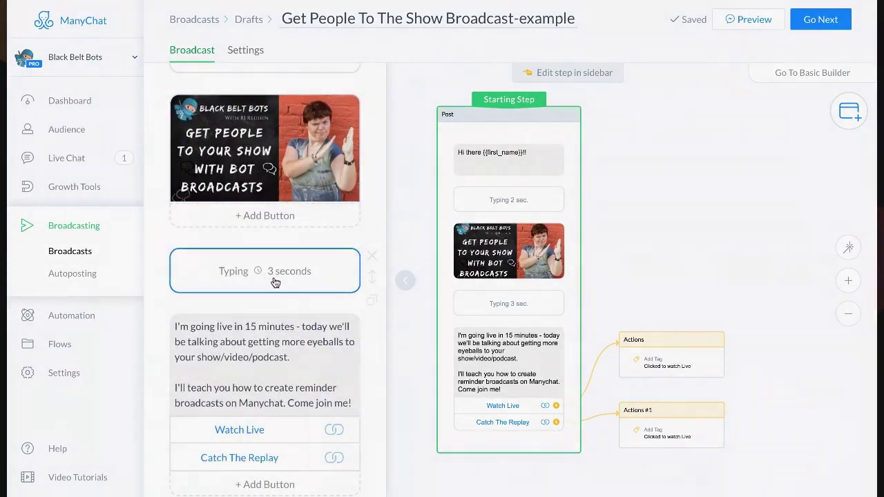
- Check the settings of the typing delay below the image, and review the message with the Watch Live and Catch The Replay buttons
{"action": "left_click", "coordinate": [275, 282]}
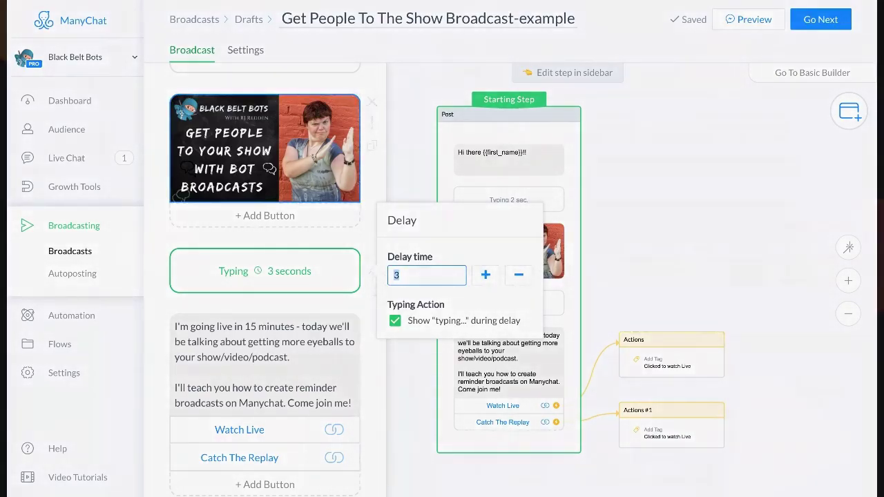
{"action": "left_click", "coordinate": [200, 231]}
{"action": "left_click", "coordinate": [299, 326]}
{"action": "scroll", "coordinate": [301, 327], "scroll_direction": "down", "scroll_amount": 1}
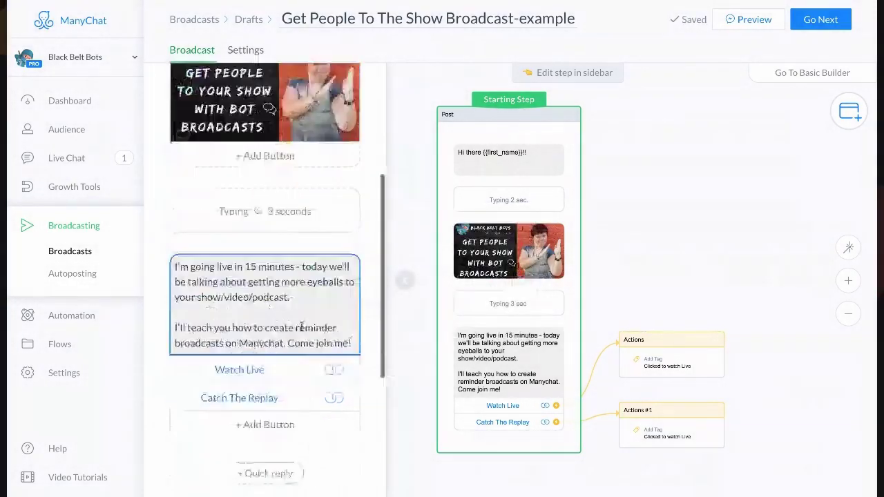
{"action": "scroll", "coordinate": [302, 327], "scroll_direction": "down", "scroll_amount": 1}
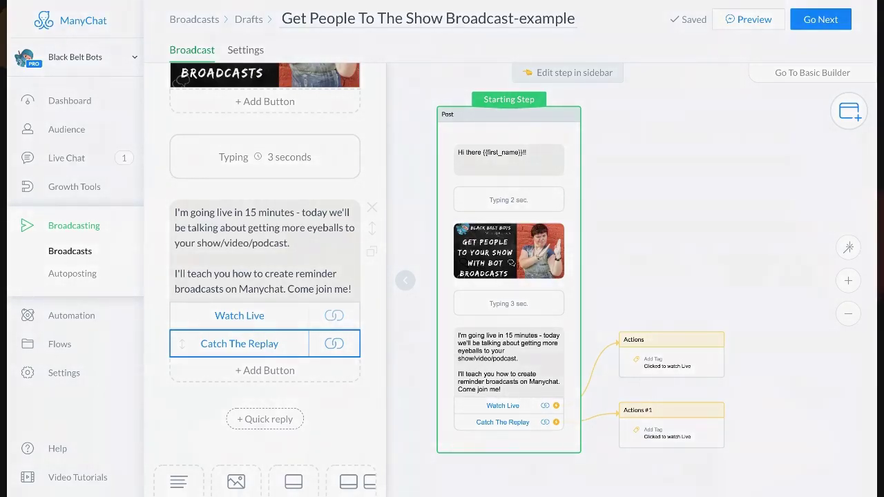
- Examine the two Add Tag action steps connected to the Watch Live and Catch The Replay buttons
{"action": "scroll", "coordinate": [655, 392], "scroll_direction": "up", "scroll_amount": 1}
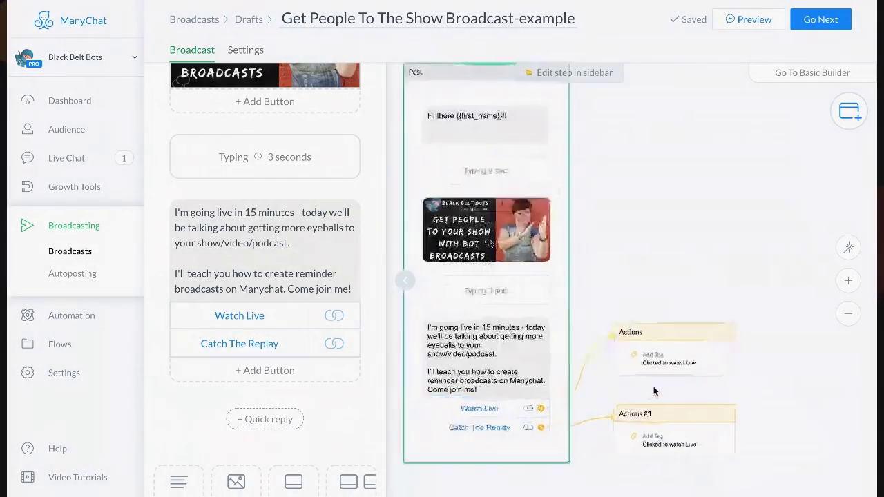
{"action": "scroll", "coordinate": [655, 392], "scroll_direction": "up", "scroll_amount": 1}
{"action": "scroll", "coordinate": [655, 392], "scroll_direction": "up", "scroll_amount": 2}
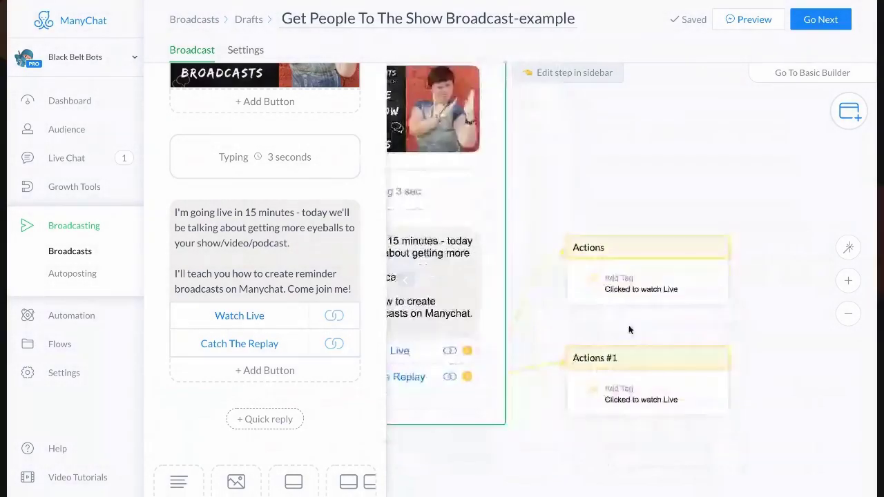
{"action": "left_click", "coordinate": [587, 399]}
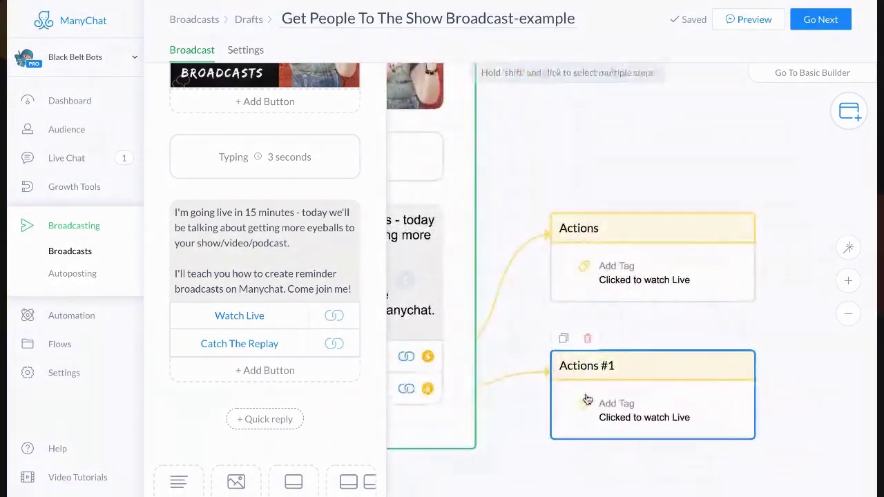
{"action": "left_click", "coordinate": [638, 277]}
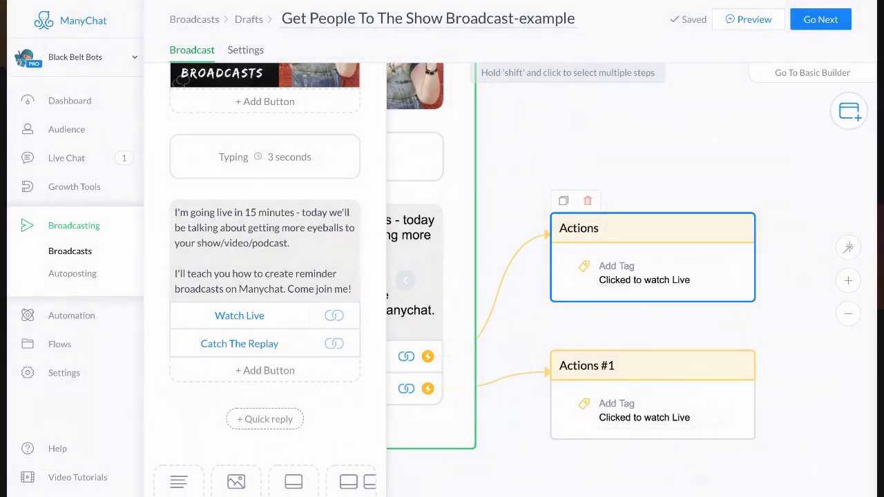
{"action": "left_click", "coordinate": [641, 414]}
{"action": "left_click", "coordinate": [641, 275]}
{"action": "left_click", "coordinate": [666, 261]}
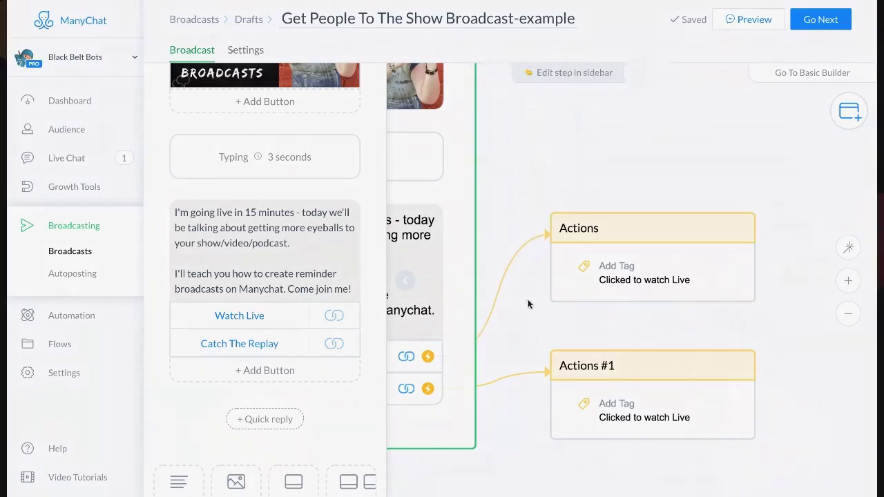
- Add a Send Message step to the broadcast flow and place it to the left of the starting Post step
{"action": "scroll", "coordinate": [527, 302], "scroll_direction": "down", "scroll_amount": 5}
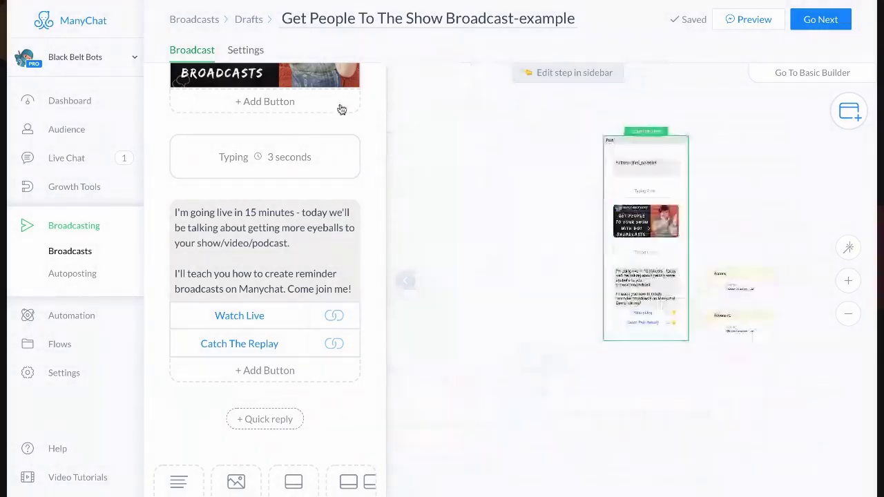
{"action": "left_click", "coordinate": [408, 290]}
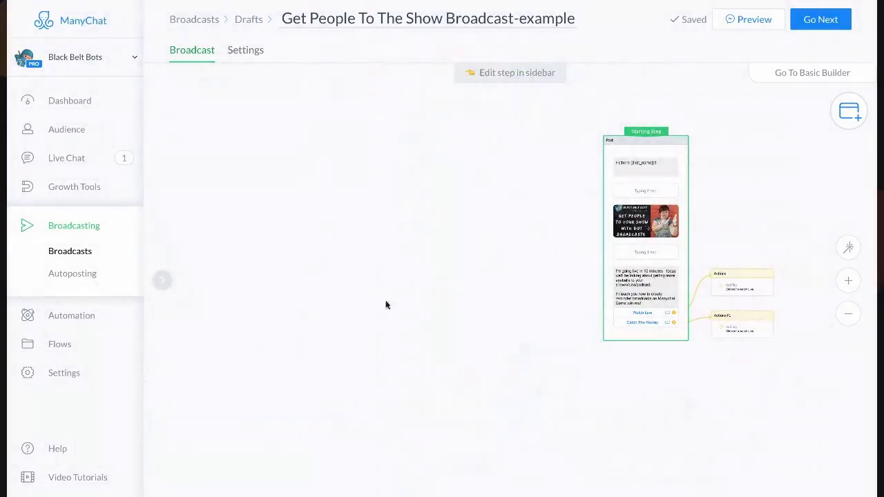
{"action": "left_click", "coordinate": [329, 164]}
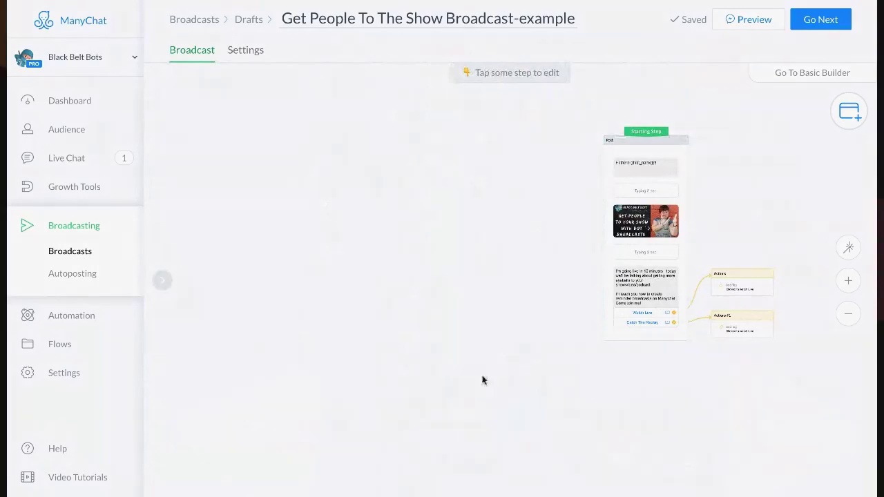
{"action": "left_click", "coordinate": [847, 114]}
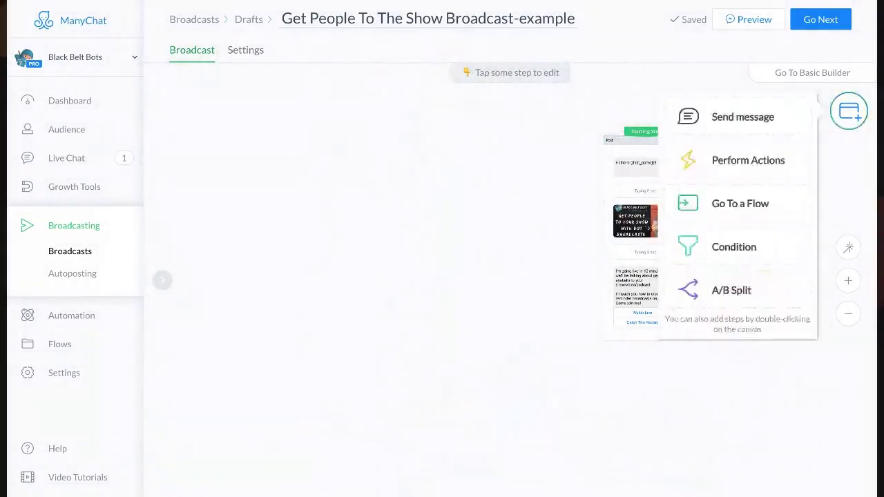
{"action": "left_click", "coordinate": [730, 118]}
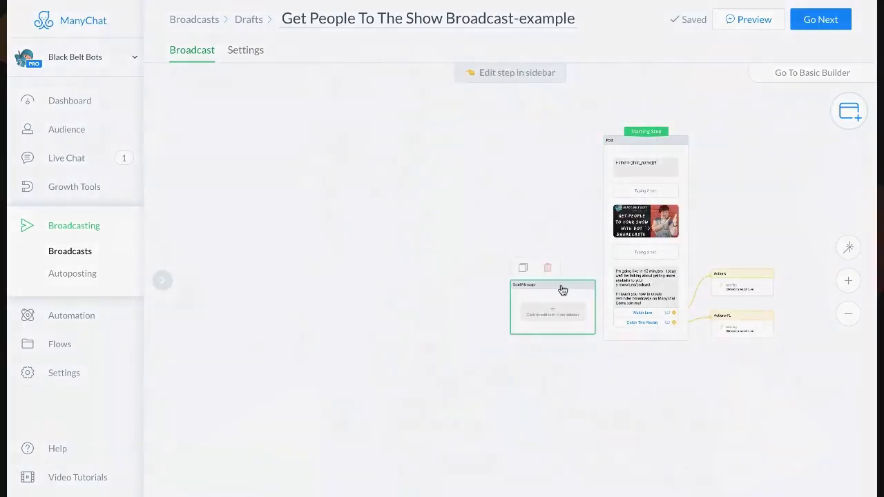
{"action": "left_click_drag", "start_coordinate": [562, 290], "coordinate": [581, 166]}
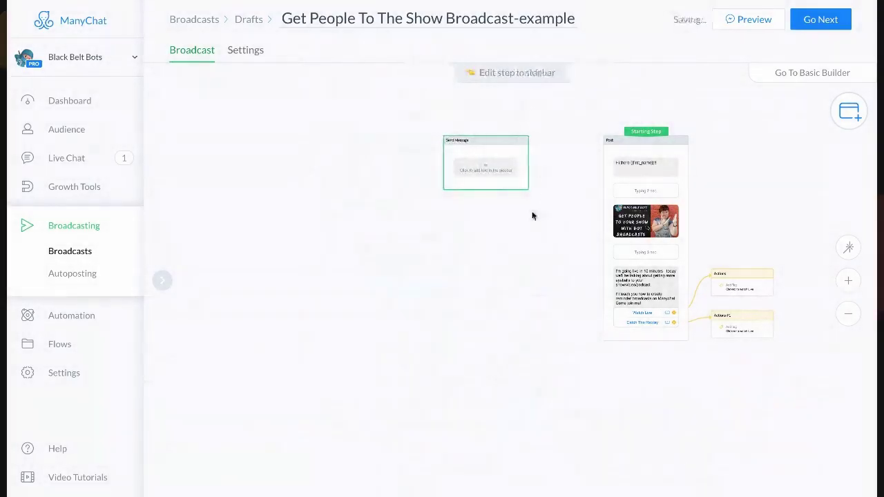
- Fill the Send Message step's text block with "Hi there", the First Name variable and "!!"
{"action": "left_click", "coordinate": [522, 159]}
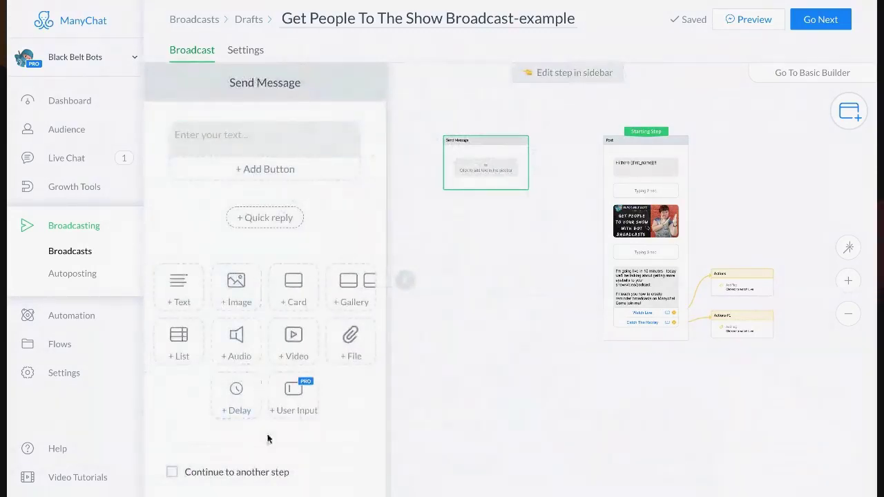
{"action": "left_click", "coordinate": [267, 154]}
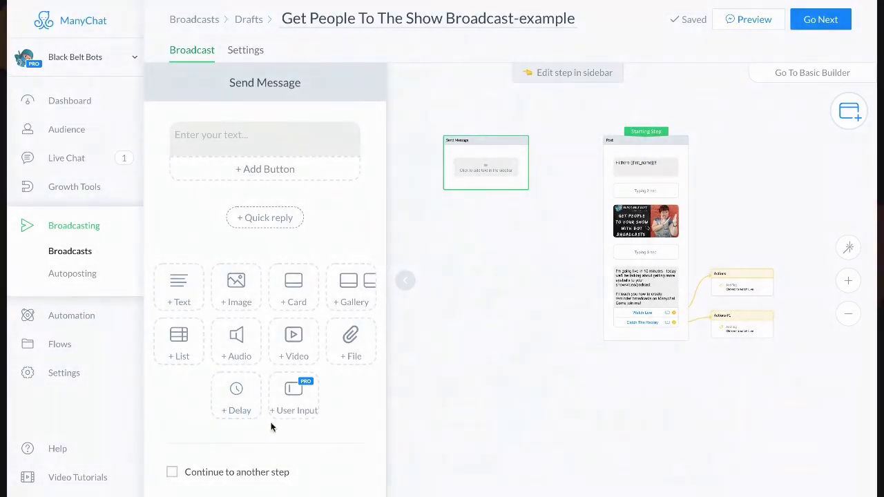
{"action": "left_click", "coordinate": [228, 126]}
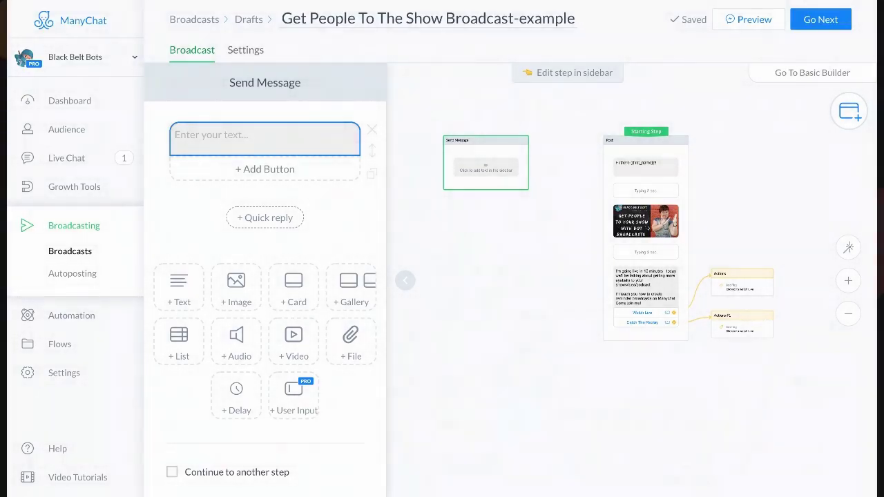
{"action": "left_click", "coordinate": [175, 134]}
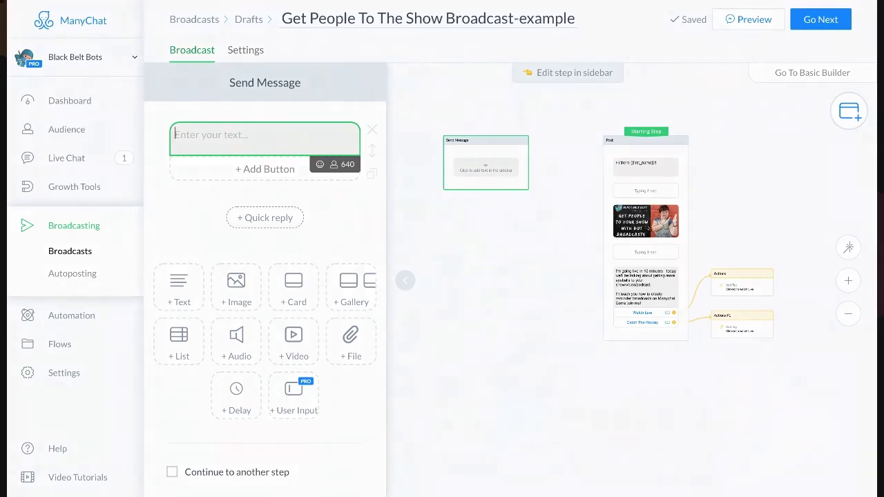
{"action": "type", "text": "Hi"}
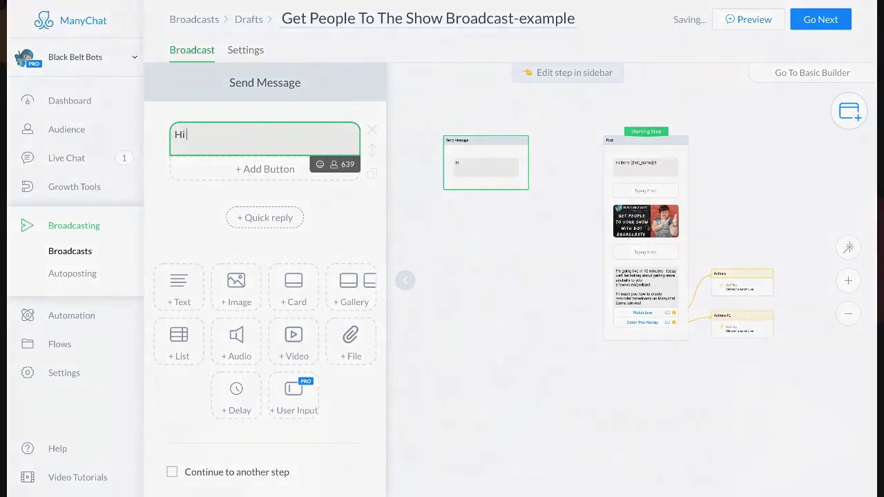
{"action": "type", "text": " there"}
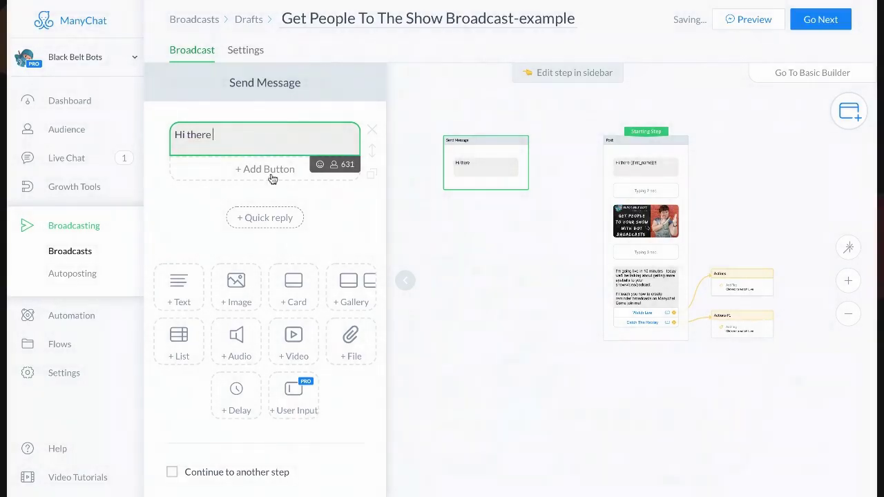
{"action": "left_click", "coordinate": [335, 166]}
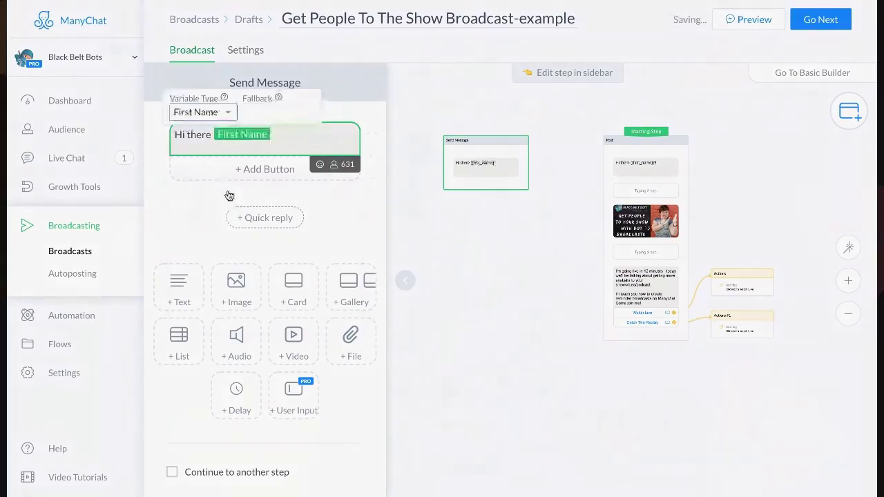
{"action": "left_click", "coordinate": [275, 134]}
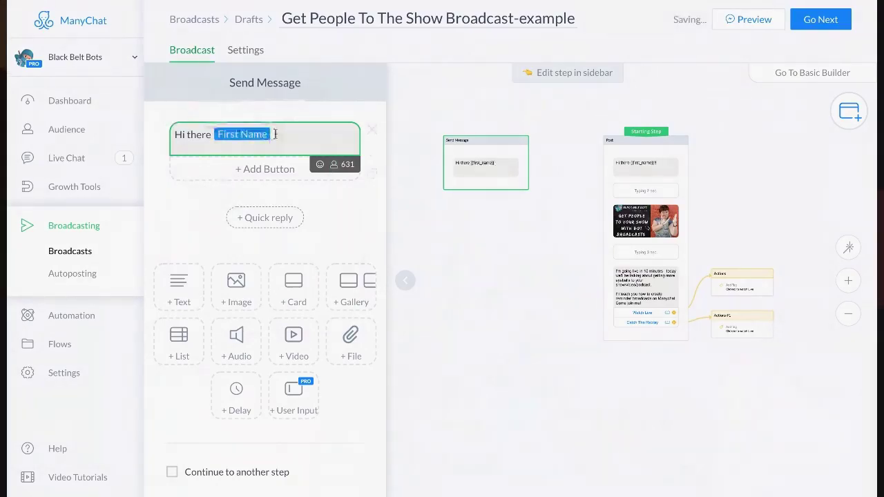
{"action": "type", "text": "!!"}
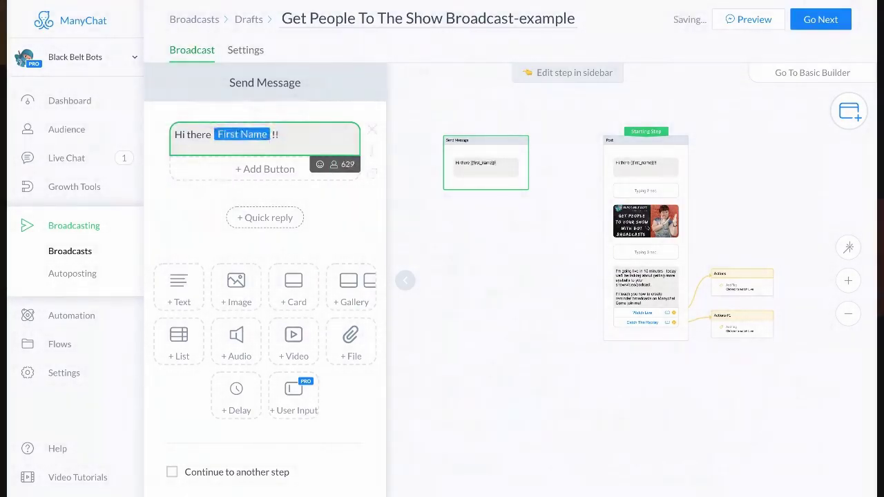
{"action": "left_click", "coordinate": [201, 214]}
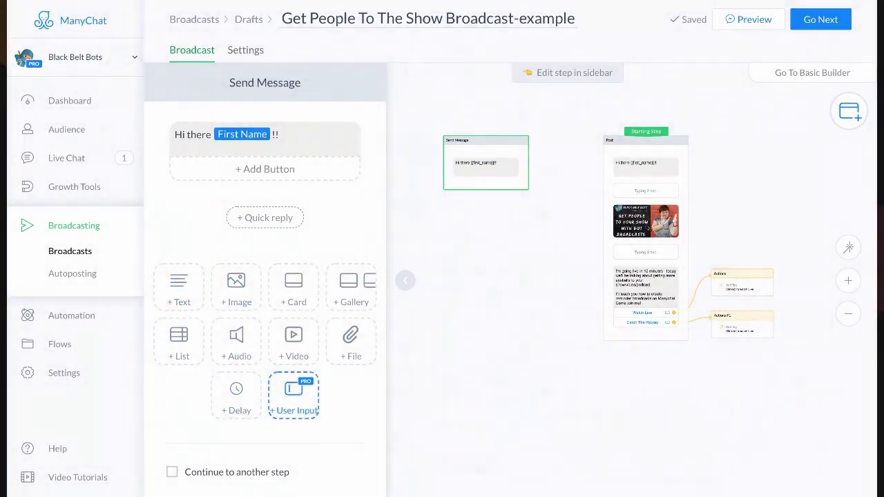
- Add a 2-second typing delay below the greeting, followed by an empty image block
{"action": "left_click", "coordinate": [236, 397]}
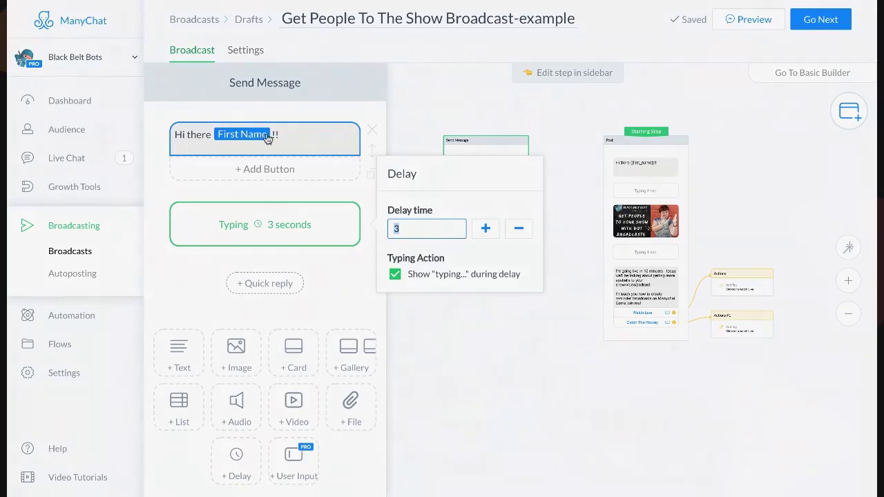
{"action": "left_click", "coordinate": [518, 232]}
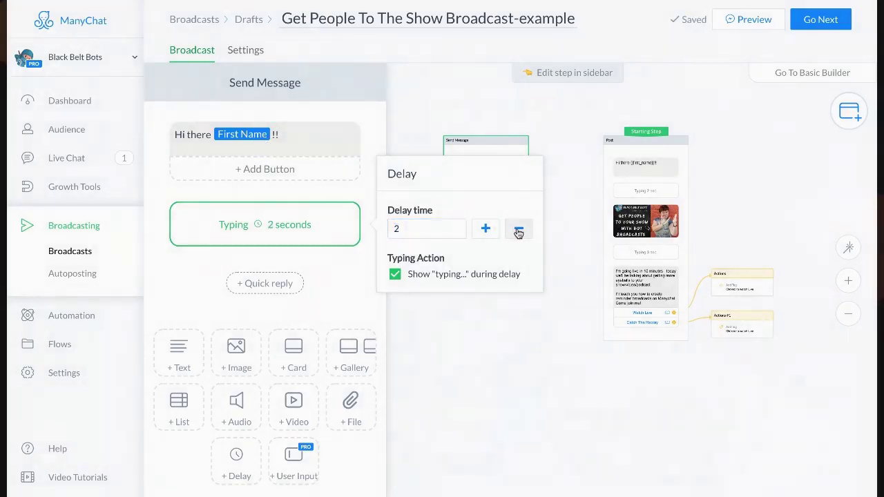
{"action": "left_click", "coordinate": [179, 294]}
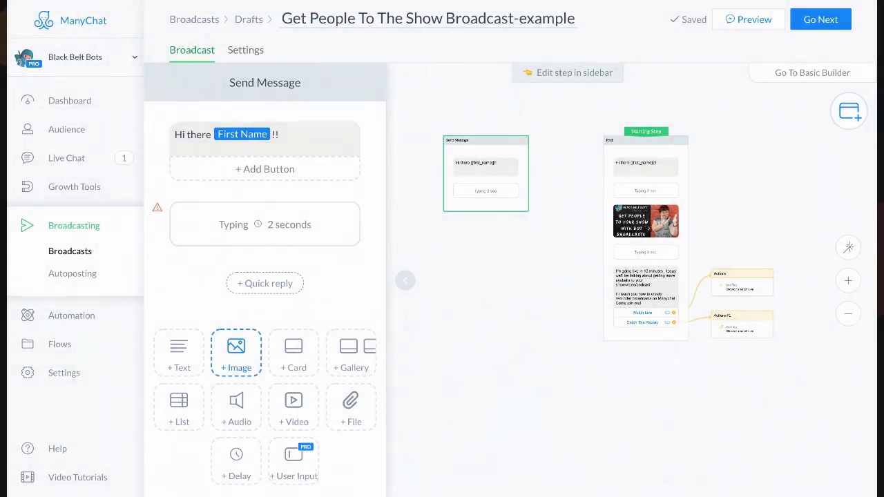
{"action": "left_click", "coordinate": [221, 363]}
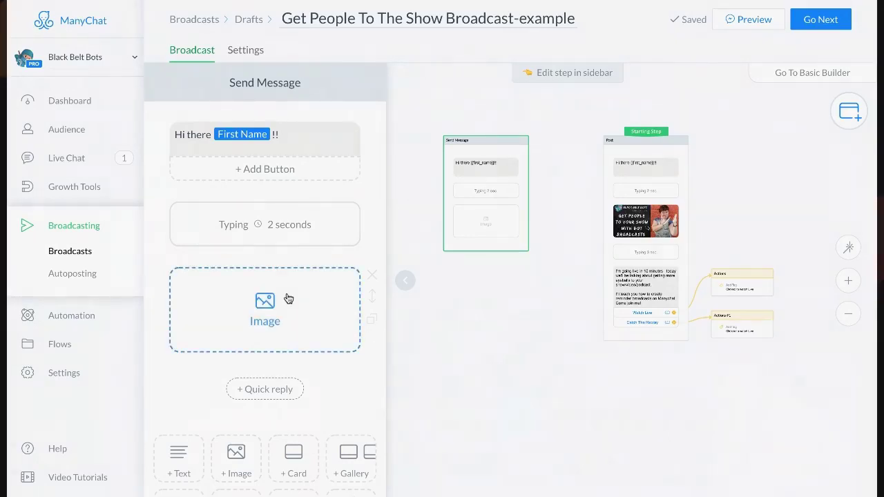
- Examine the Black Belt Bots image in the starting Post step up close as a reference
{"action": "left_click", "coordinate": [676, 181]}
{"action": "scroll", "coordinate": [635, 240], "scroll_direction": "up", "scroll_amount": 3}
{"action": "scroll", "coordinate": [634, 236], "scroll_direction": "up", "scroll_amount": 3}
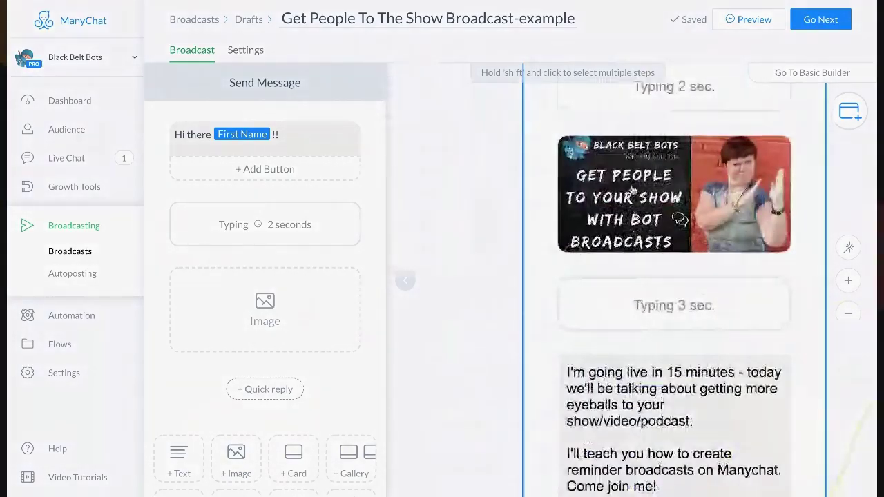
{"action": "scroll", "coordinate": [634, 224], "scroll_direction": "down", "scroll_amount": 5}
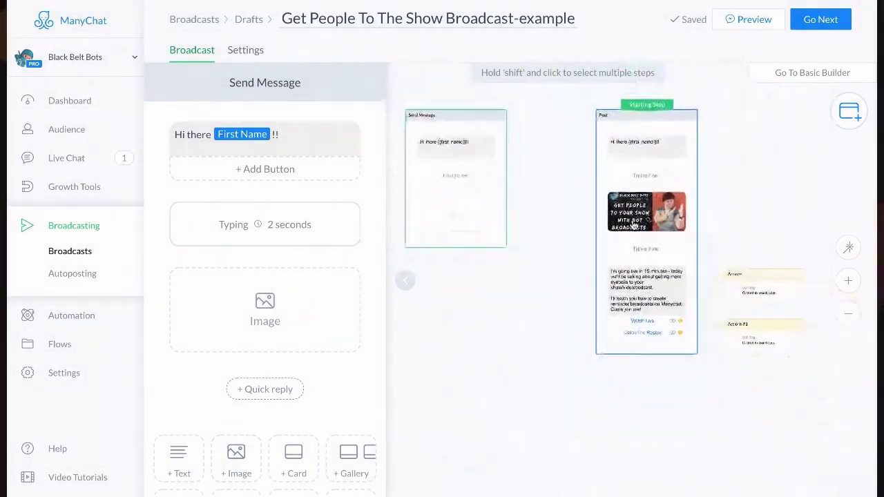
- Add a 3-second typing delay below the empty image block in the Send Message step
{"action": "mouse_move", "coordinate": [483, 221]}
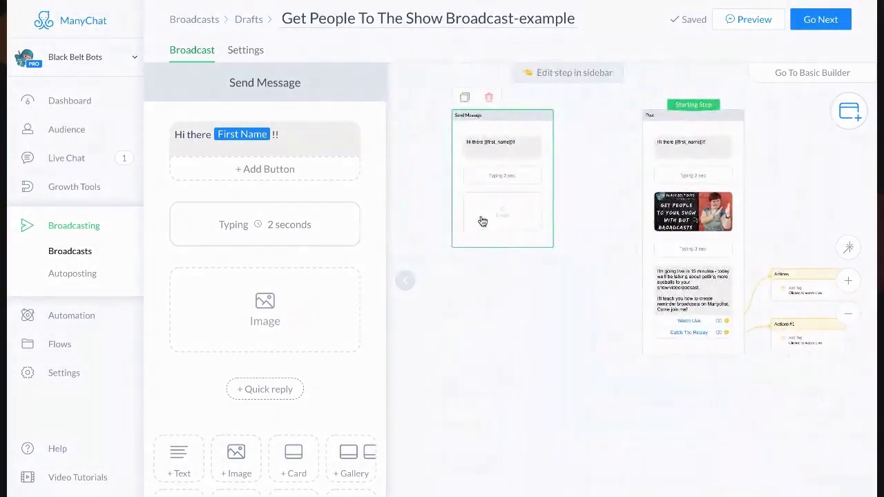
{"action": "scroll", "coordinate": [235, 357], "scroll_direction": "down", "scroll_amount": 3}
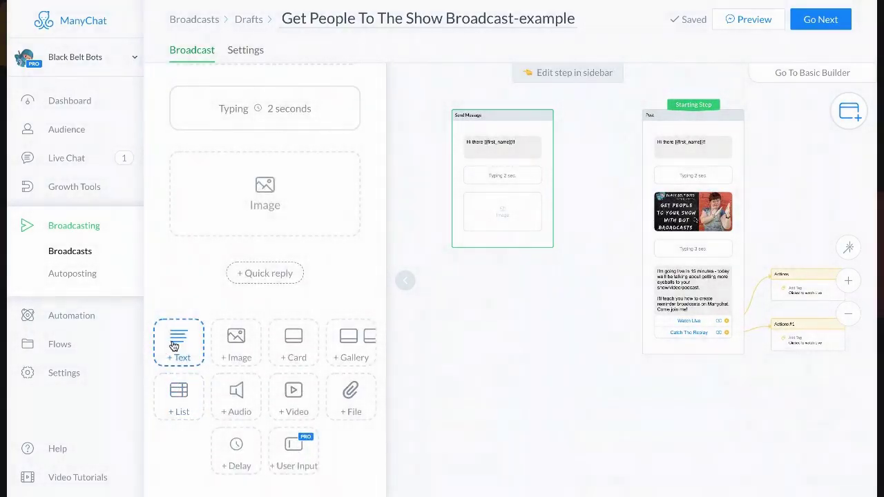
{"action": "left_click", "coordinate": [232, 458]}
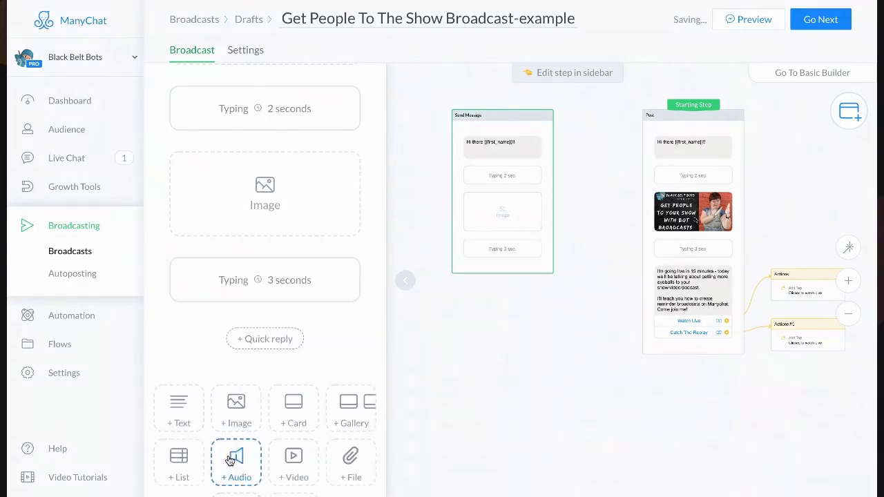
{"action": "left_click", "coordinate": [695, 244]}
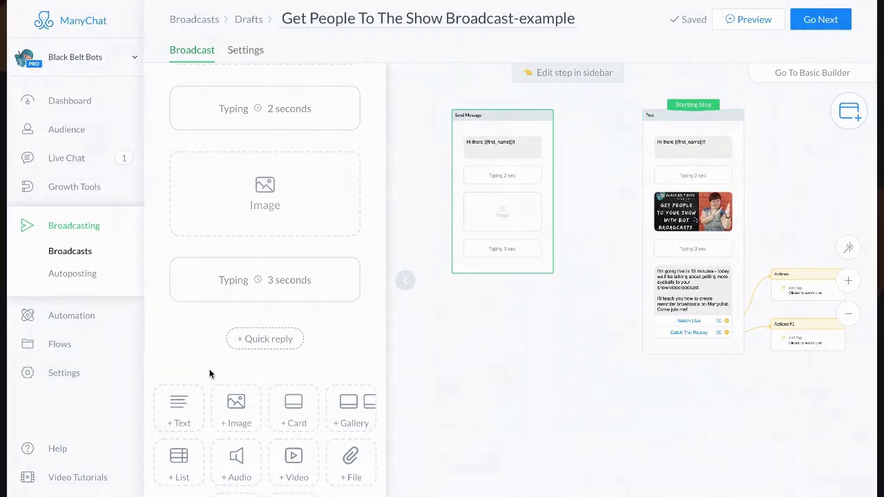
- Add a text block below the 3-second delay containing "What:" and "How:" separated by a blank line
{"action": "left_click", "coordinate": [175, 415]}
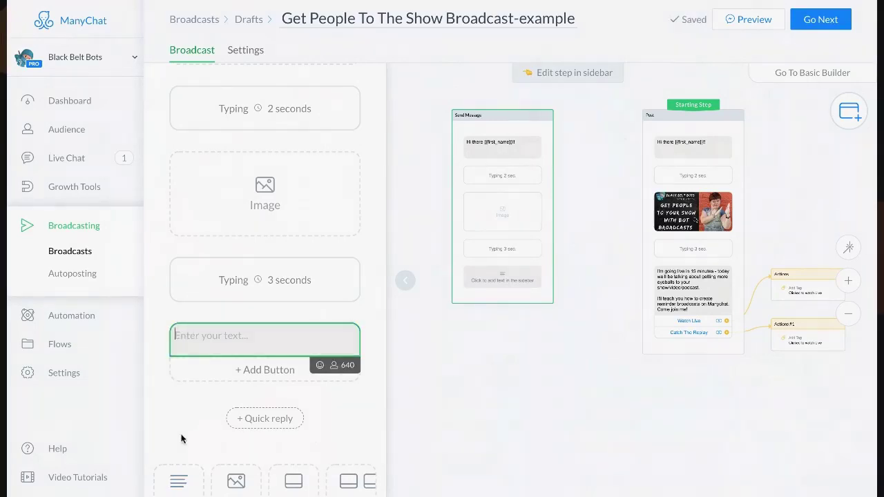
{"action": "type", "text": "Wh"}
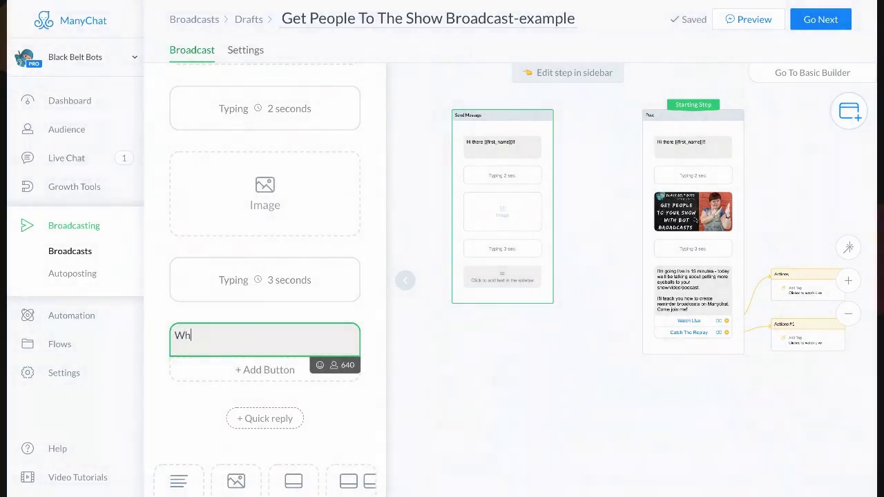
{"action": "type", "text": "at:"}
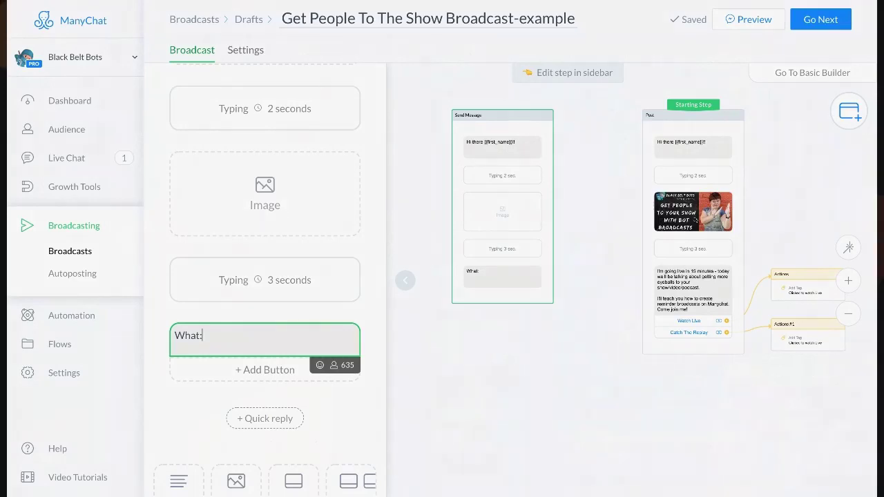
{"action": "key", "text": "Return"}
{"action": "key", "text": "Return"}
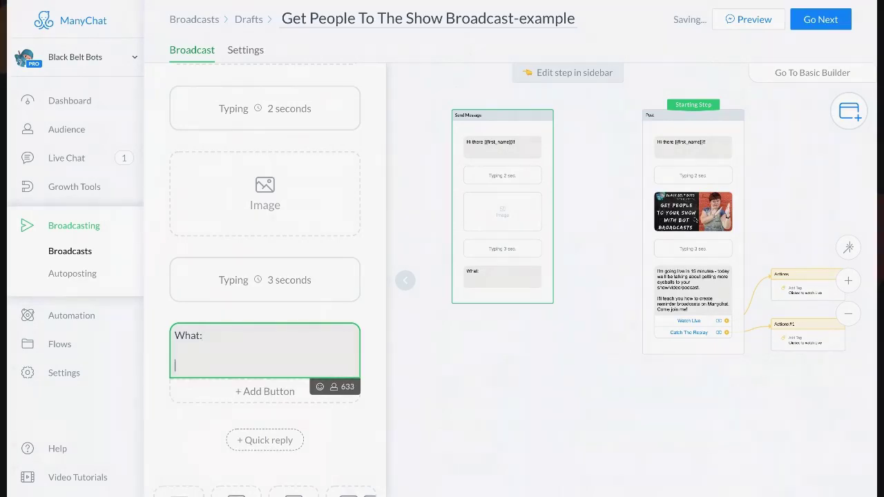
{"action": "type", "text": "How"}
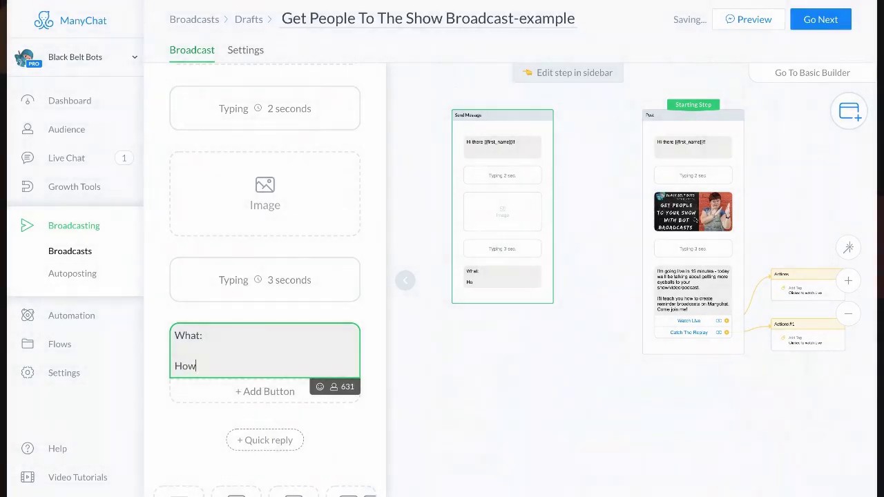
{"action": "type", "text": ":"}
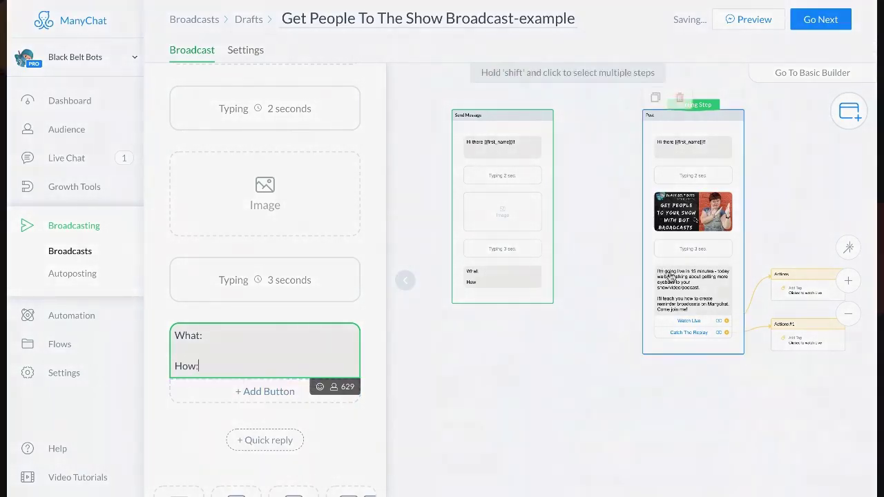
- Add a button titled "Watch Live" to the What/How text block and make it open a website
{"action": "scroll", "coordinate": [686, 291], "scroll_direction": "up", "scroll_amount": 2}
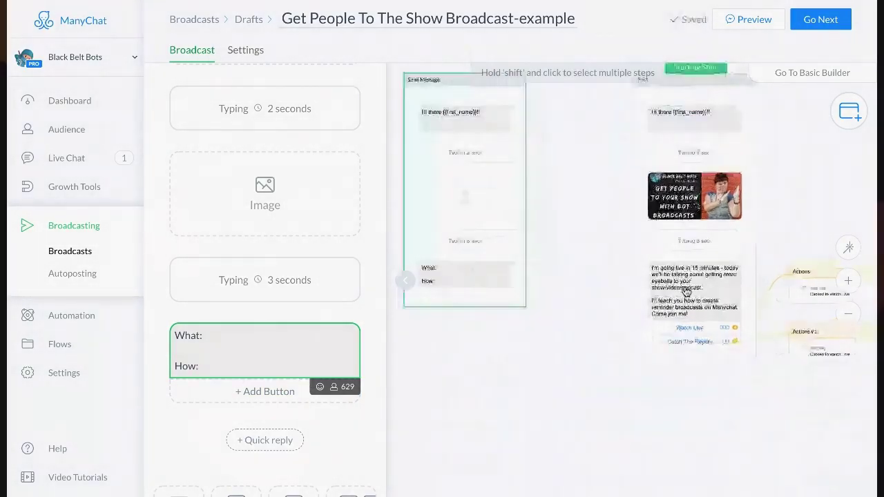
{"action": "scroll", "coordinate": [686, 292], "scroll_direction": "up", "scroll_amount": 2}
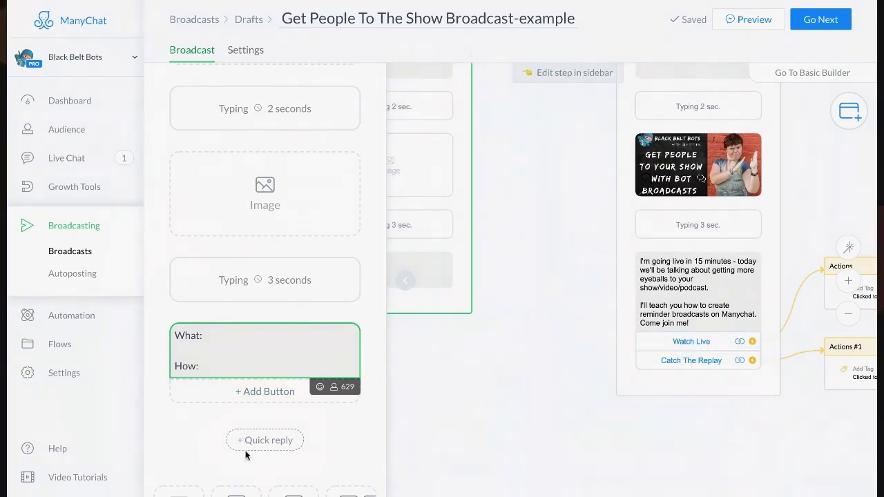
{"action": "left_click", "coordinate": [270, 391]}
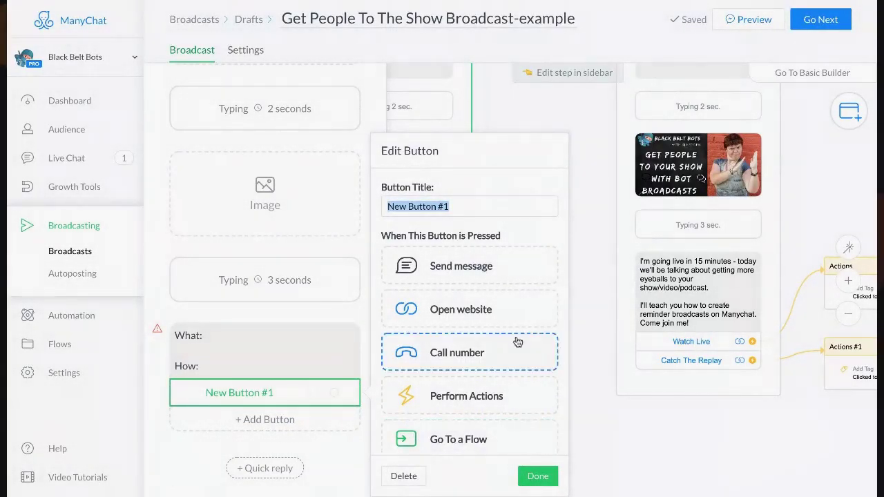
{"action": "left_click", "coordinate": [476, 314]}
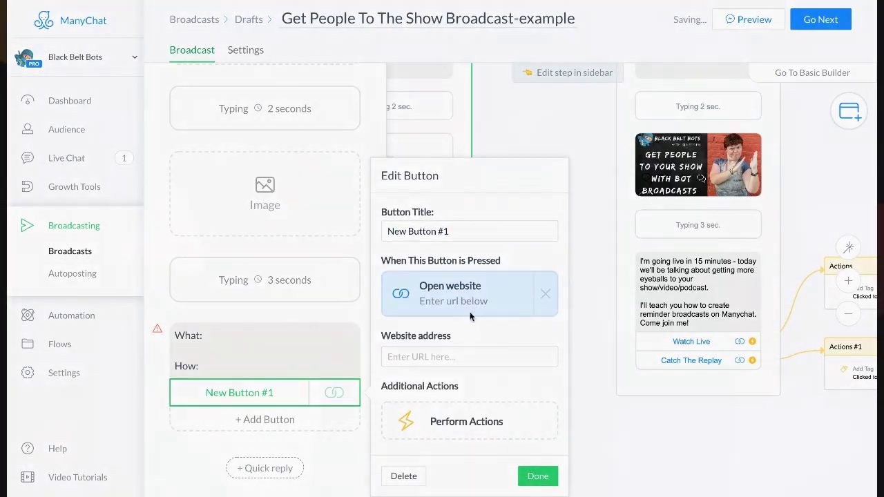
{"action": "left_click", "coordinate": [457, 231]}
{"action": "key", "text": "ctrl+shift+Left"}
{"action": "key", "text": "ctrl+shift+Left"}
{"action": "key", "text": "ctrl+shift+Left"}
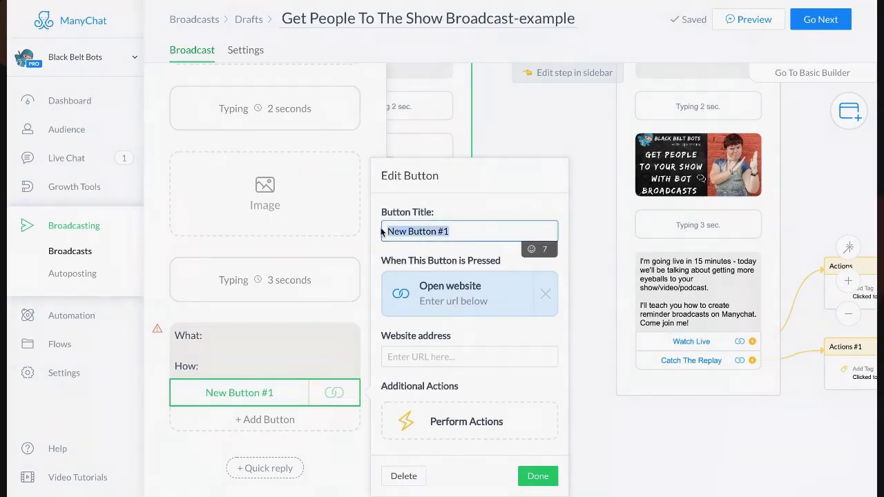
{"action": "type", "text": "Wa"}
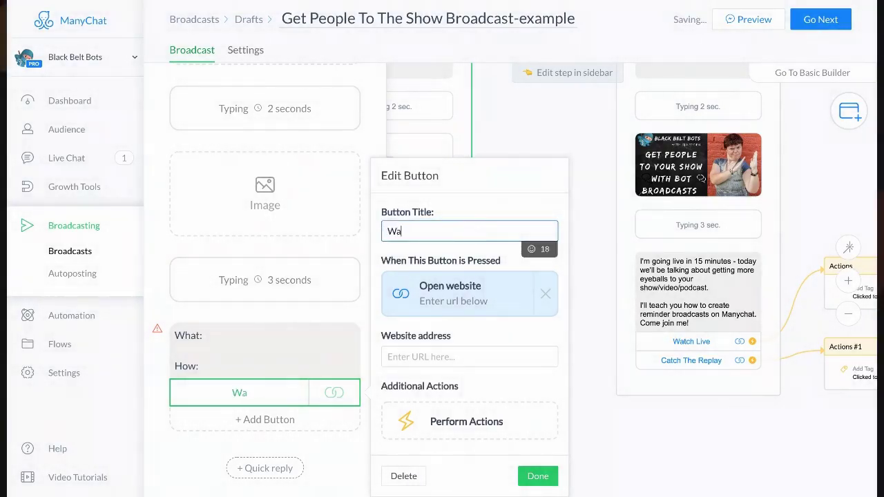
{"action": "type", "text": "tch Live"}
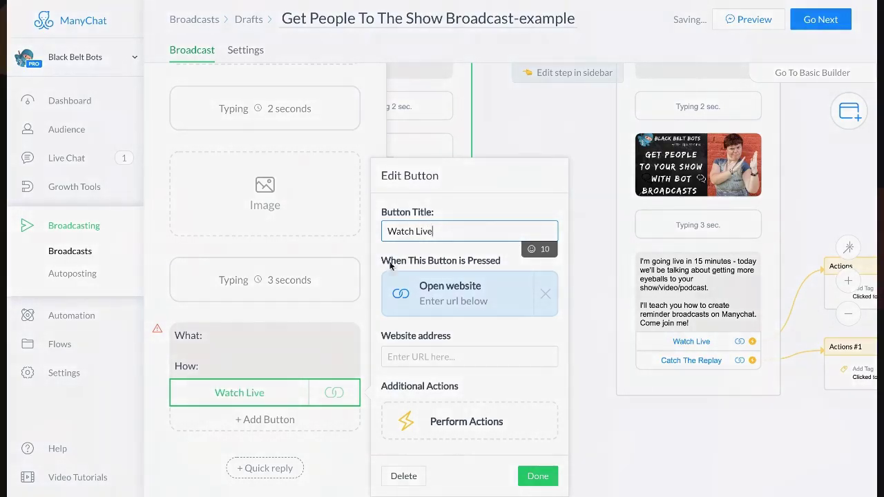
{"action": "left_click", "coordinate": [417, 354]}
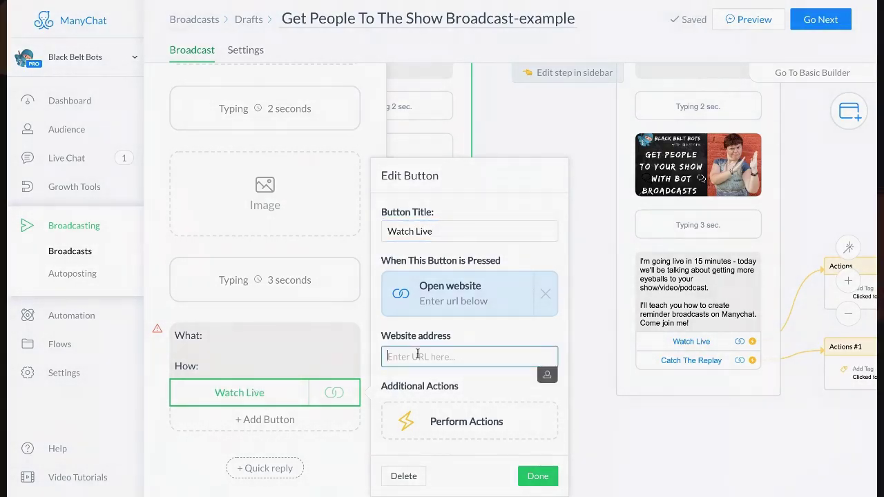
{"action": "type", "text": "www."}
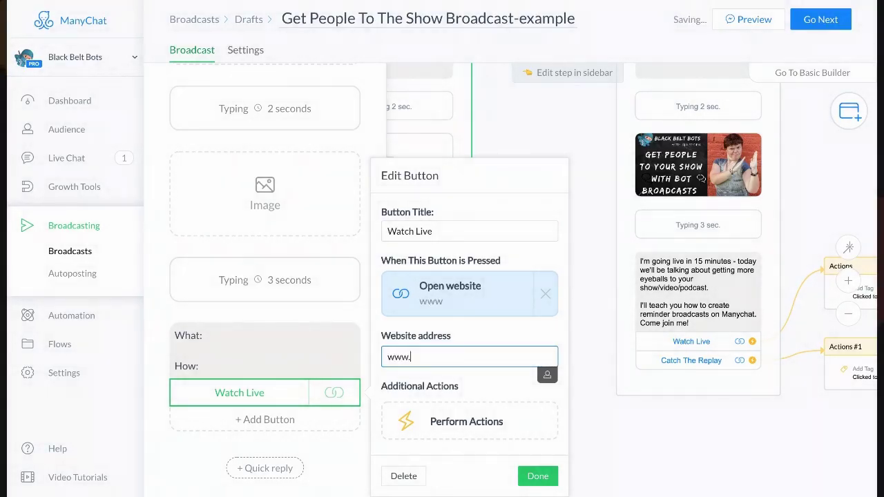
{"action": "type", "text": "google.com"}
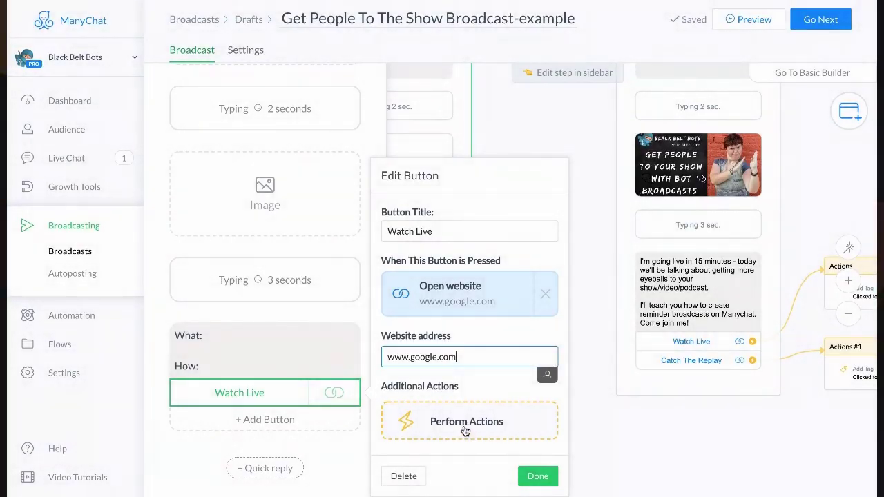
{"action": "left_click", "coordinate": [822, 438]}
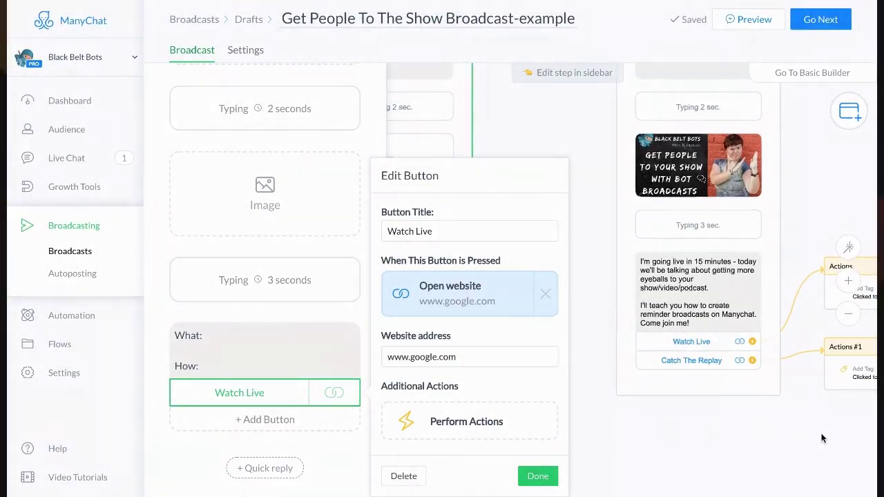
- Attach a Perform Actions step to the Watch Live button and place it just below the Send Message step's lower right corner
{"action": "scroll", "coordinate": [760, 414], "scroll_direction": "up", "scroll_amount": 5}
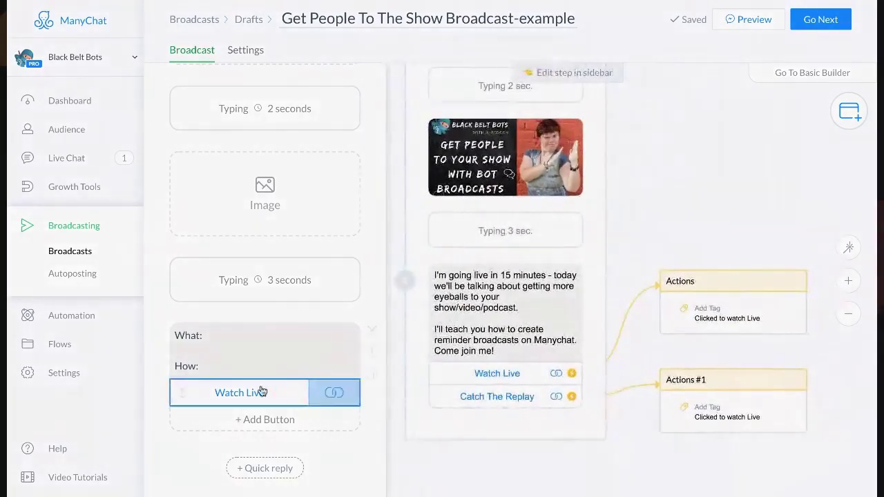
{"action": "left_click", "coordinate": [269, 394]}
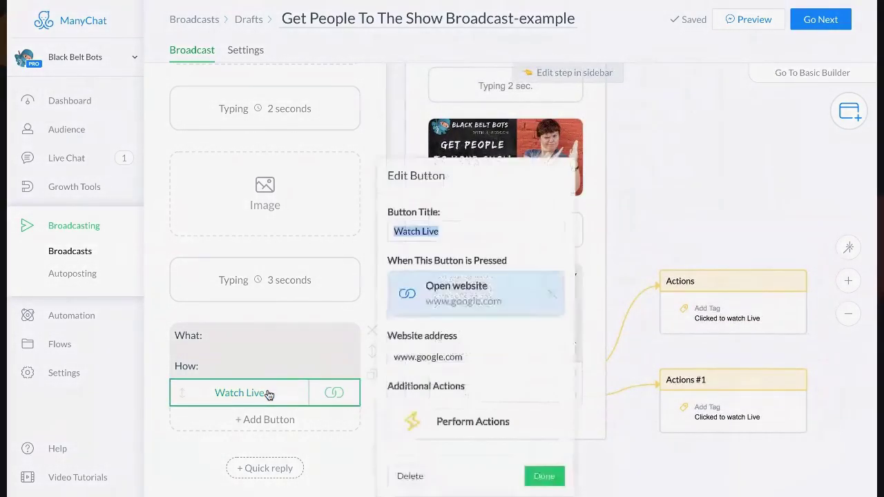
{"action": "left_click", "coordinate": [468, 422]}
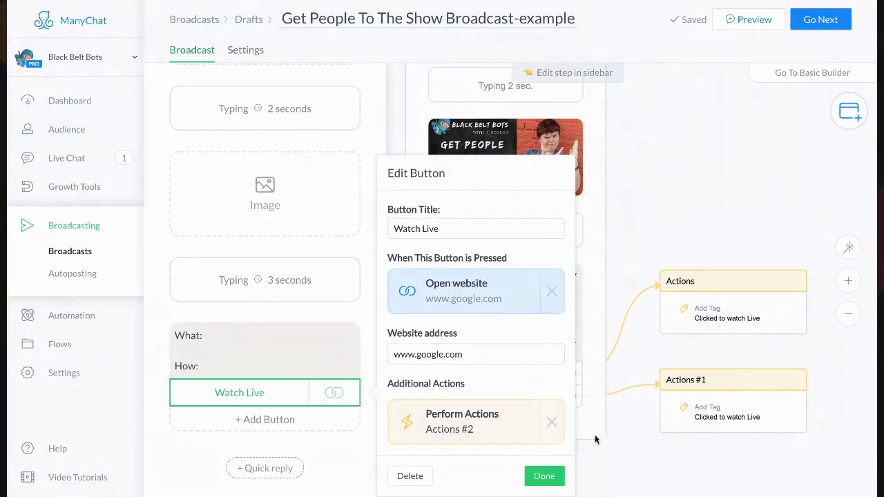
{"action": "left_click", "coordinate": [631, 442]}
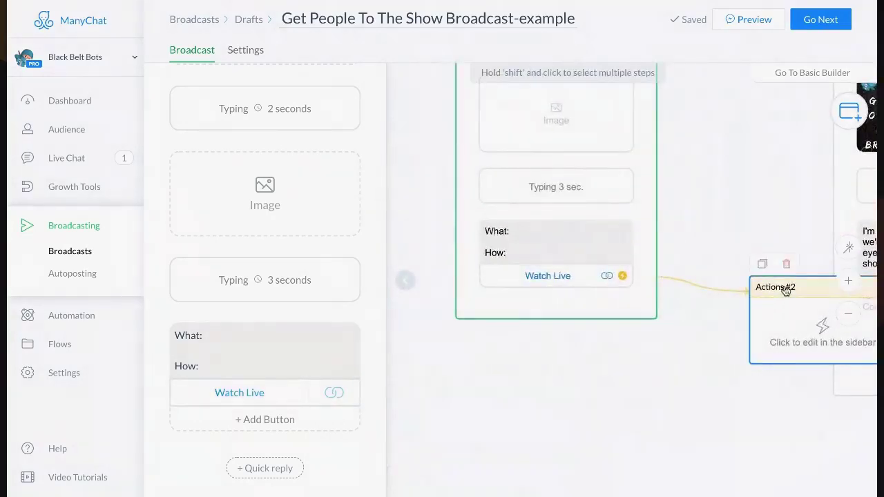
{"action": "left_click_drag", "start_coordinate": [786, 289], "coordinate": [677, 371]}
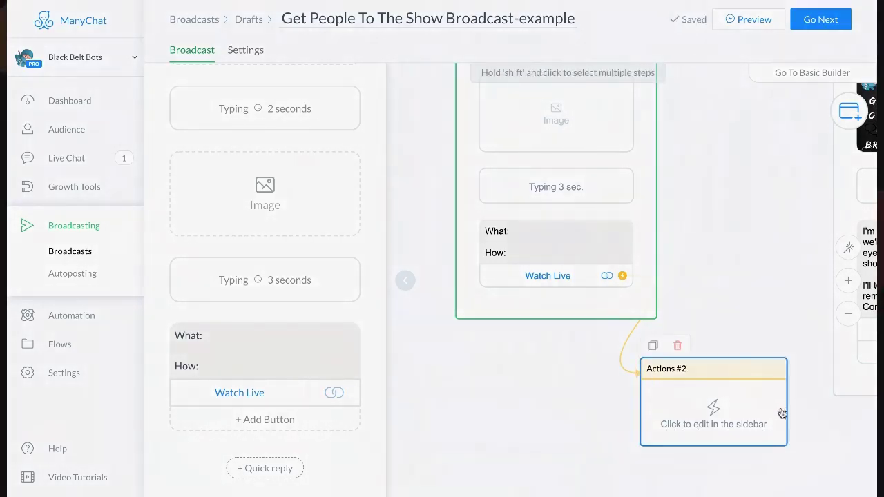
{"action": "scroll", "coordinate": [729, 381], "scroll_direction": "down", "scroll_amount": 5}
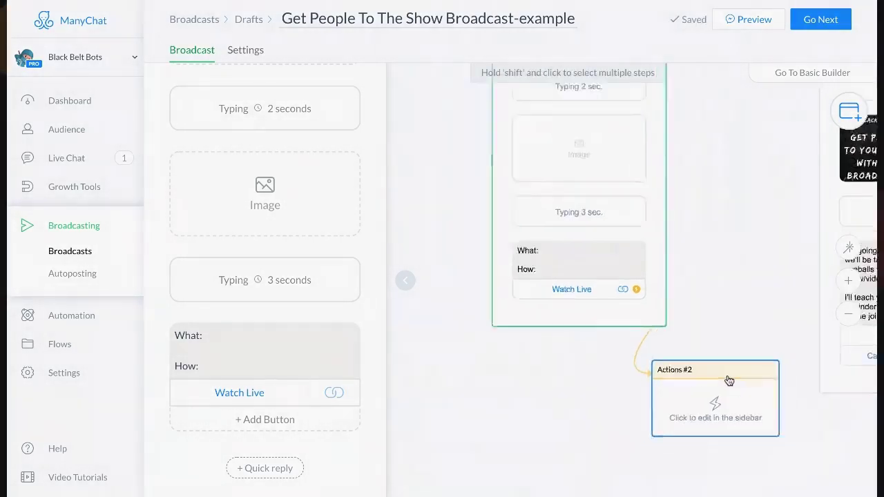
{"action": "left_click_drag", "start_coordinate": [734, 330], "coordinate": [673, 320]}
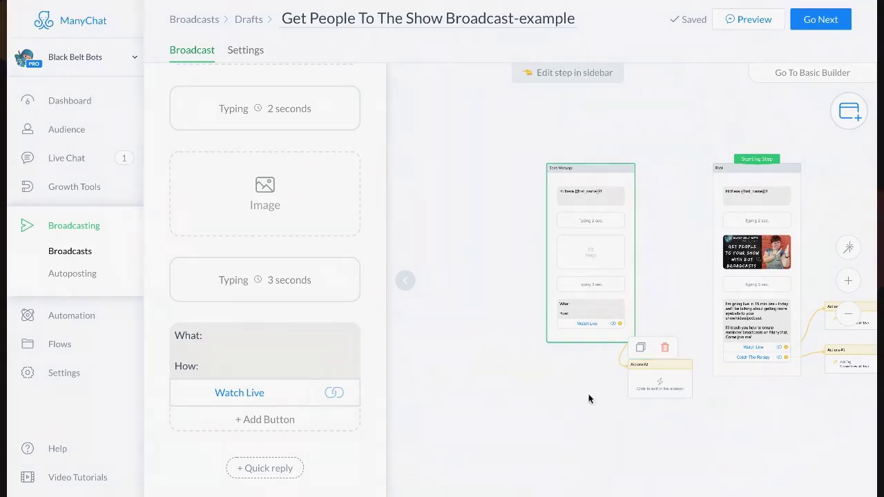
- Add an Add Tag action with the tag "Clicked to watch Live" to the Watch Live button's actions step
{"action": "left_click", "coordinate": [651, 372]}
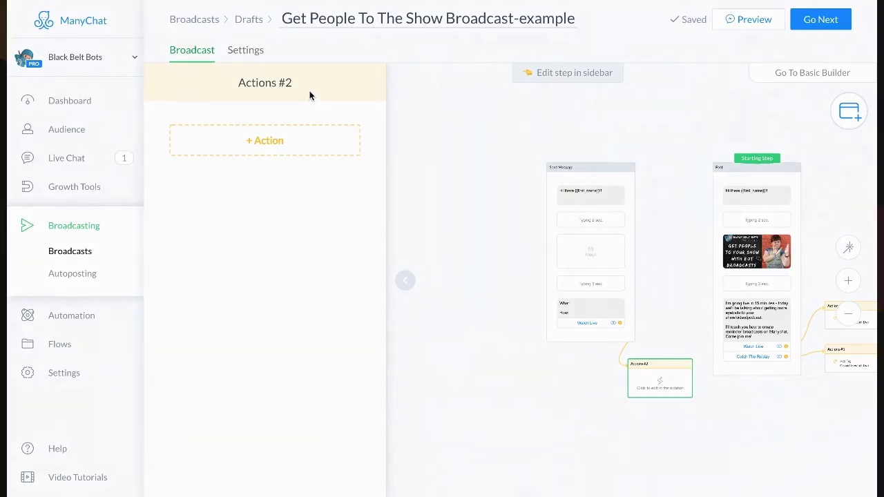
{"action": "left_click", "coordinate": [270, 145]}
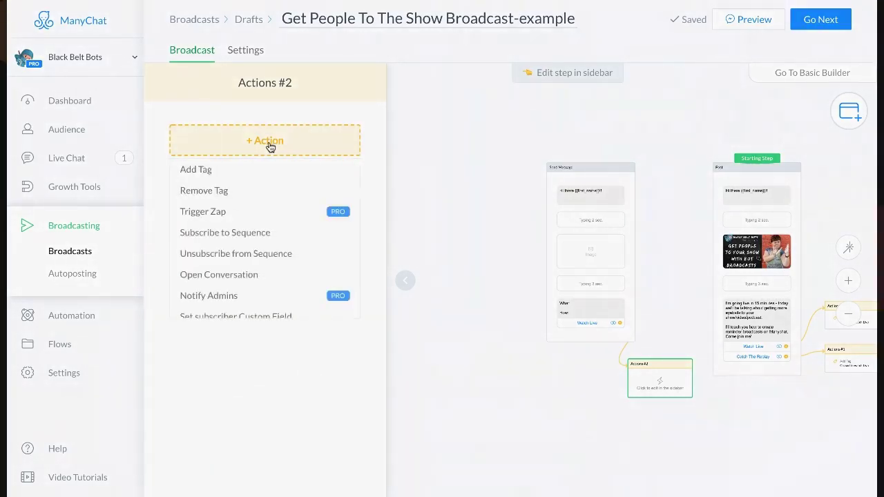
{"action": "left_click", "coordinate": [199, 172]}
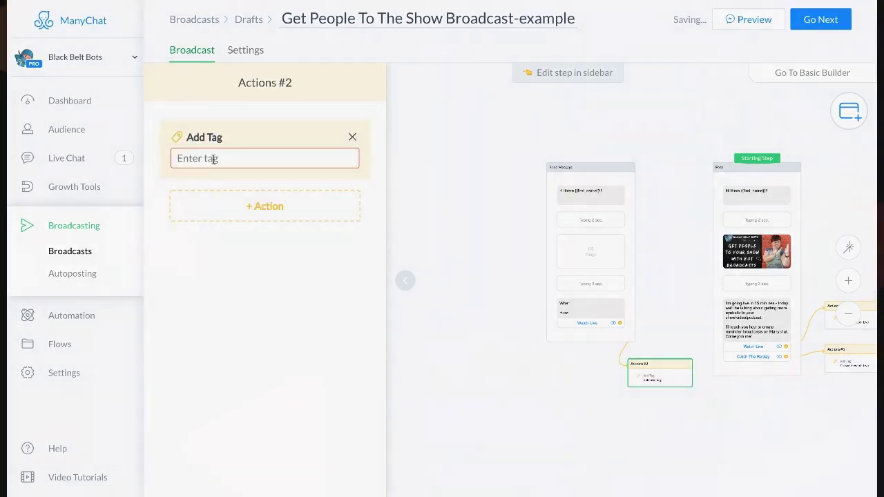
{"action": "left_click", "coordinate": [214, 158]}
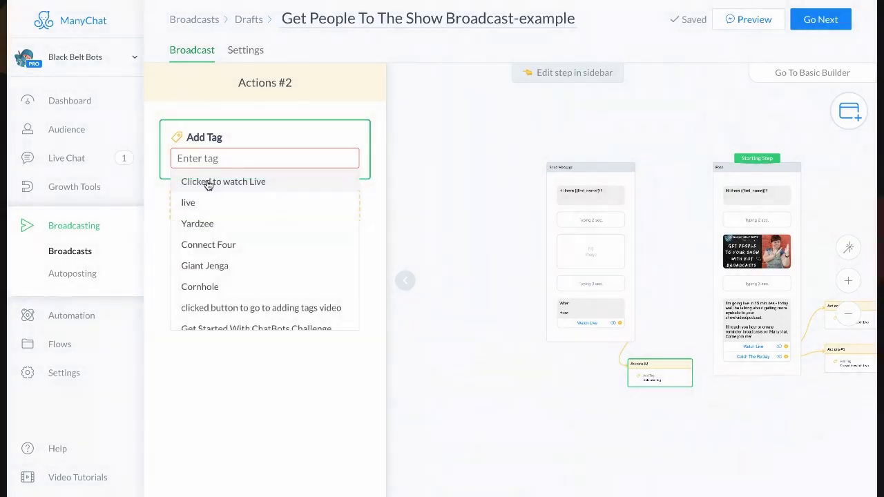
{"action": "left_click", "coordinate": [208, 183]}
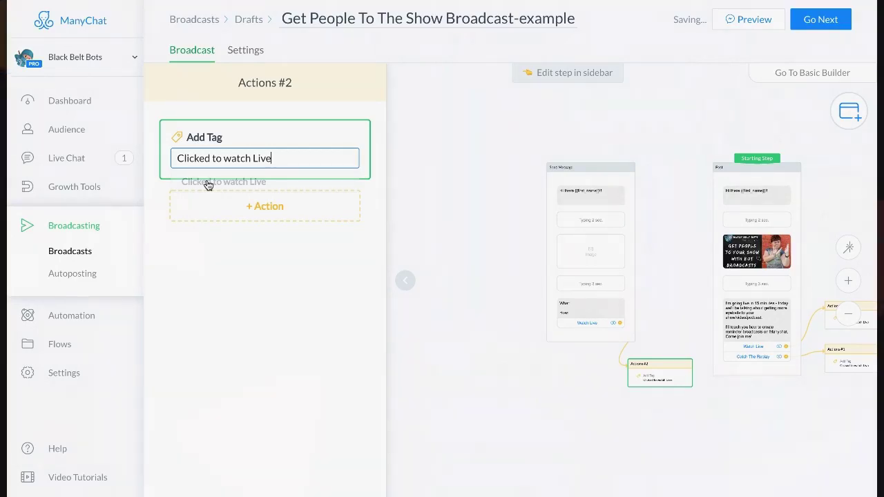
- Add a second button titled "Catch the Replay" to the Send Message step's What/How text block and make it open a website
{"action": "left_click", "coordinate": [579, 316]}
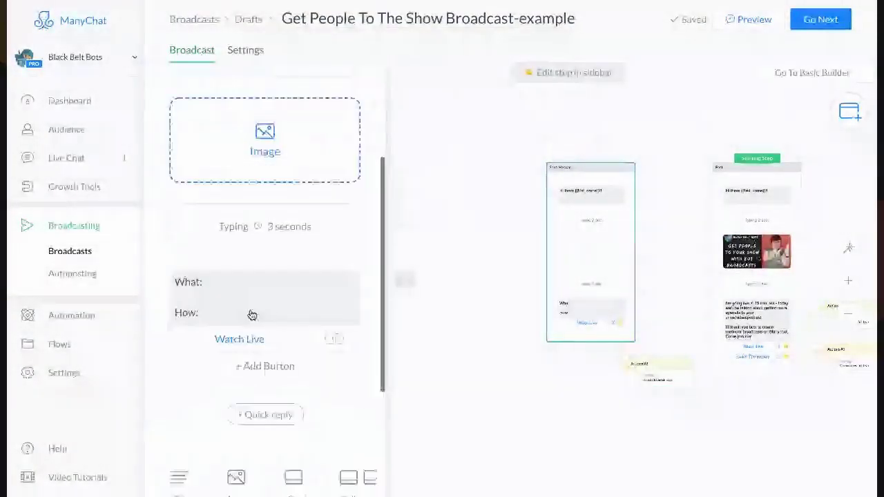
{"action": "scroll", "coordinate": [291, 316], "scroll_direction": "down", "scroll_amount": 1}
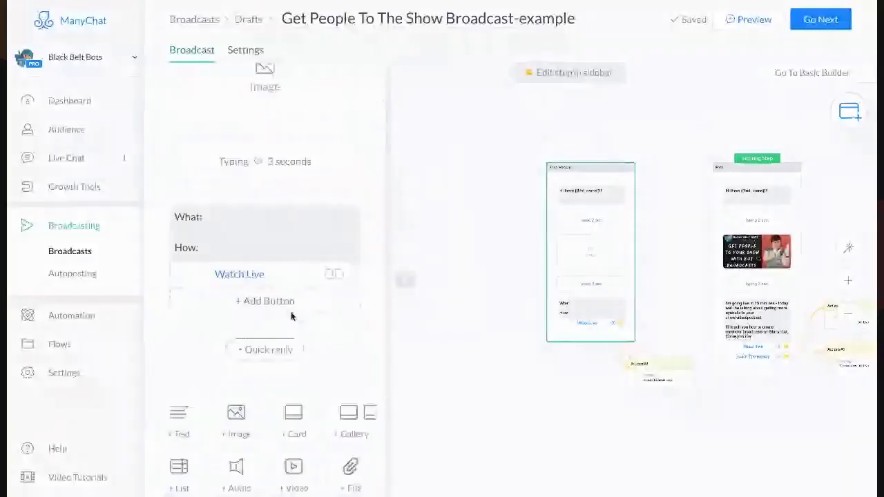
{"action": "left_click", "coordinate": [291, 315]}
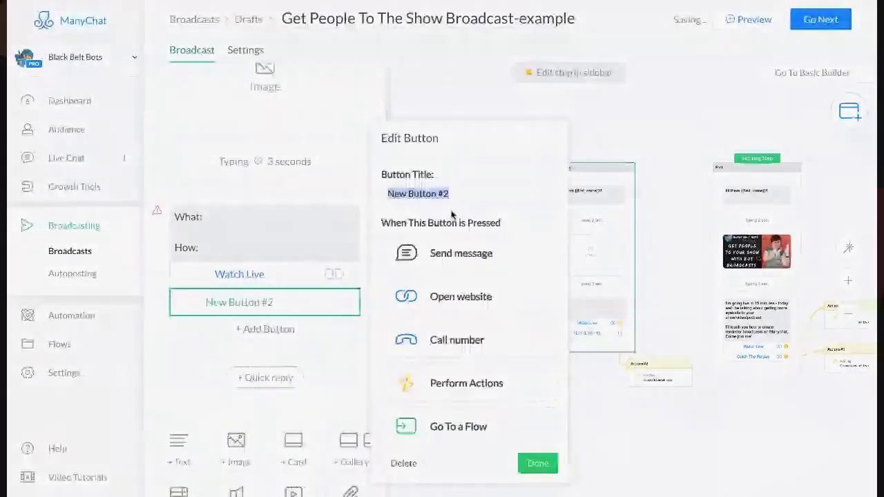
{"action": "type", "text": "C"}
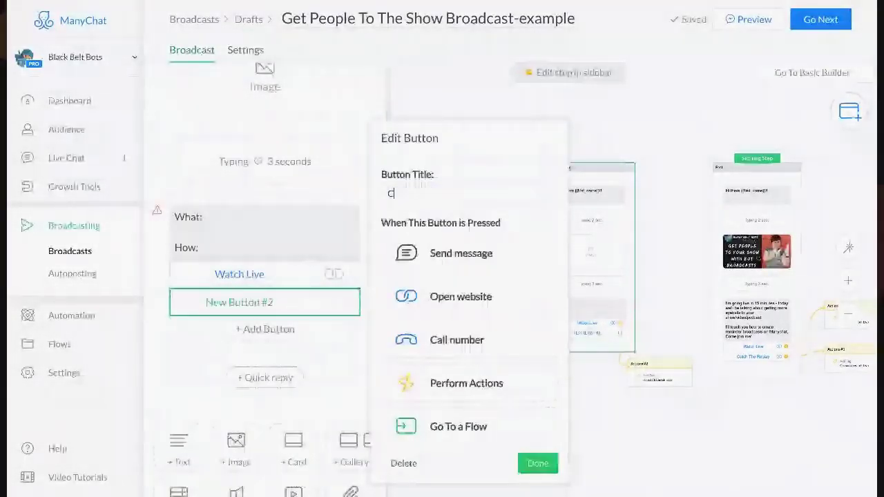
{"action": "type", "text": "atch the "}
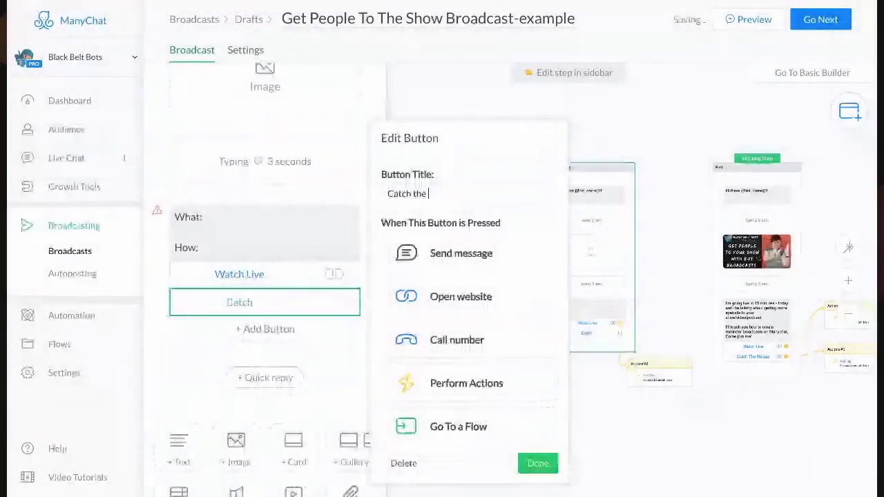
{"action": "type", "text": "Replay"}
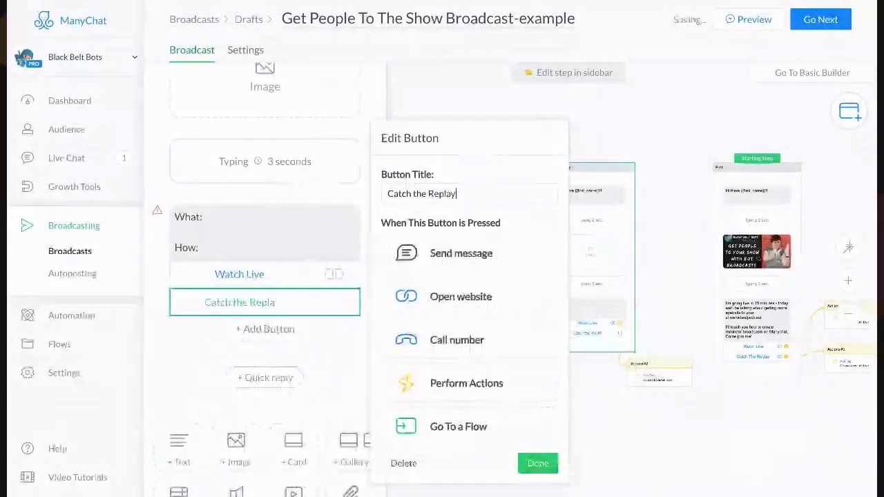
{"action": "left_click", "coordinate": [453, 297]}
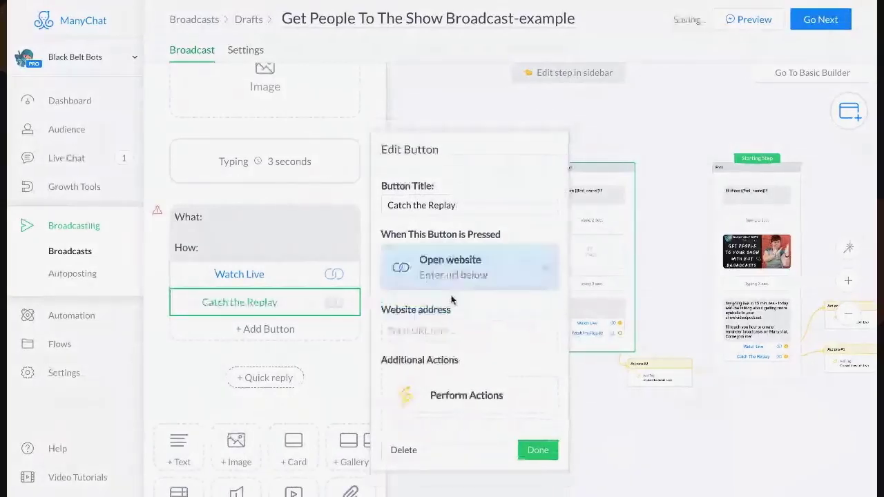
{"action": "left_click", "coordinate": [440, 331]}
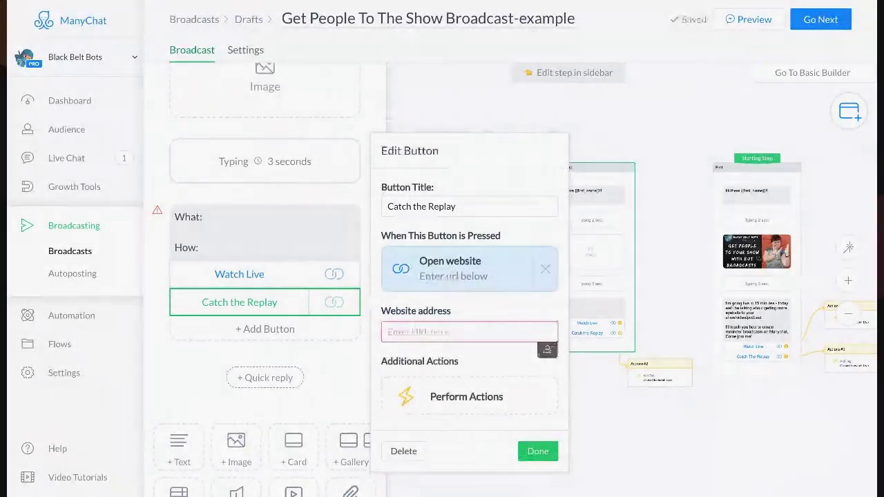
{"action": "type", "text": "www."}
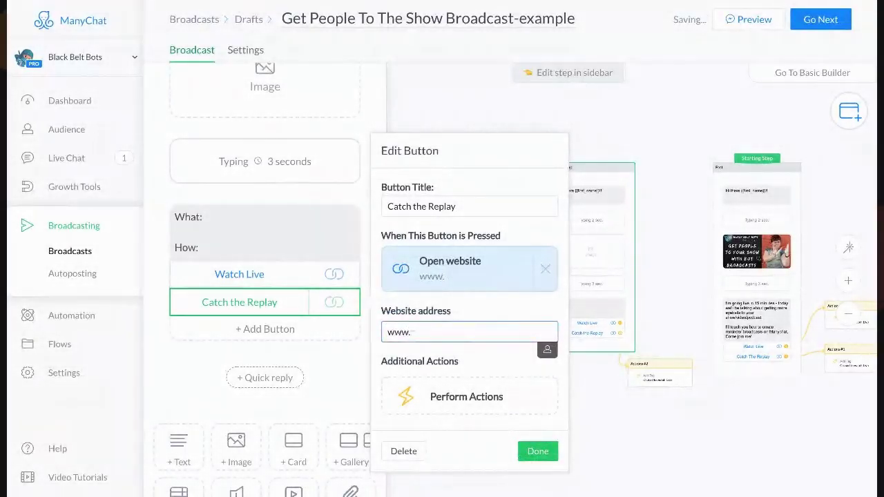
{"action": "type", "text": "google.co"}
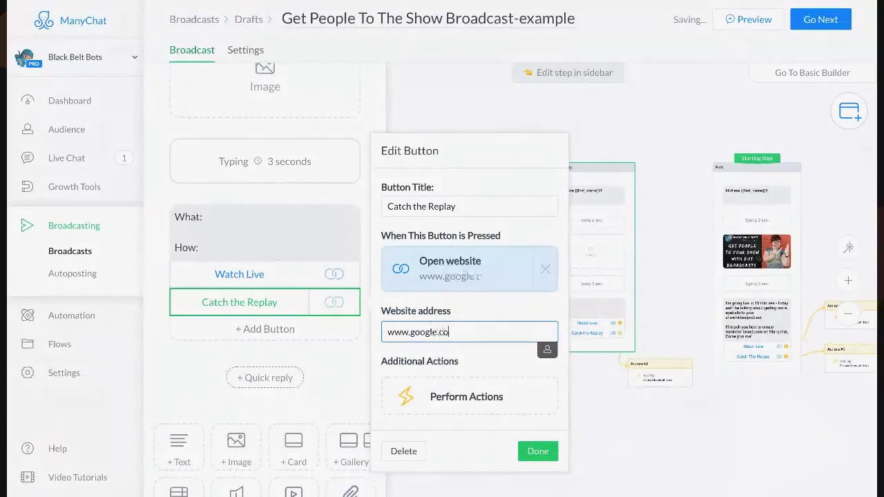
{"action": "type", "text": "m"}
{"action": "left_click", "coordinate": [445, 398]}
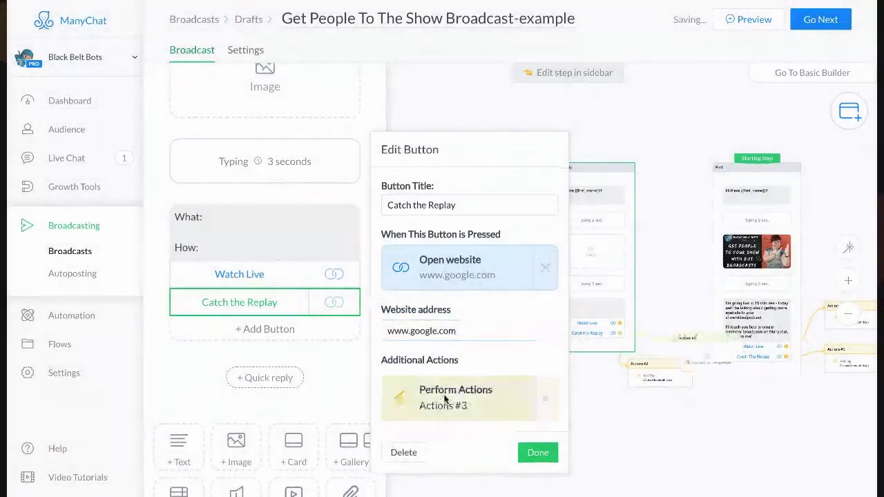
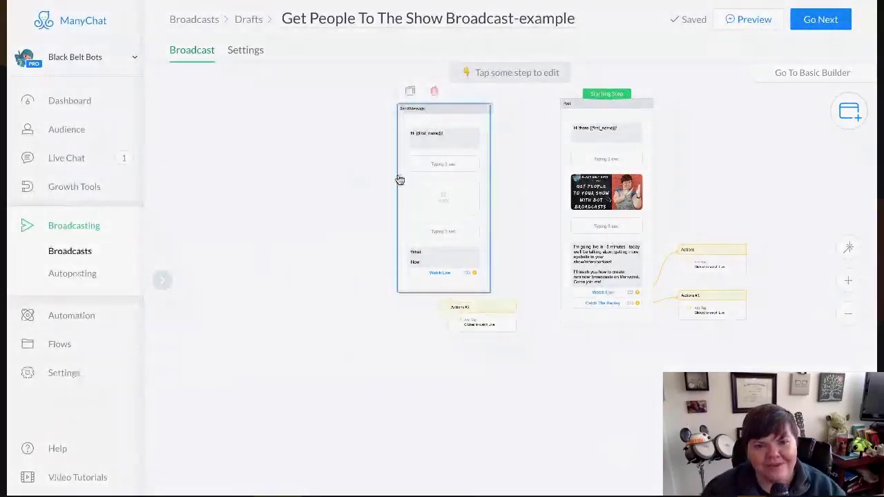
- Review the Send Message step's greeting, delays, image and What/How text against the example step's image, message text and buttons
{"action": "left_click", "coordinate": [399, 180]}
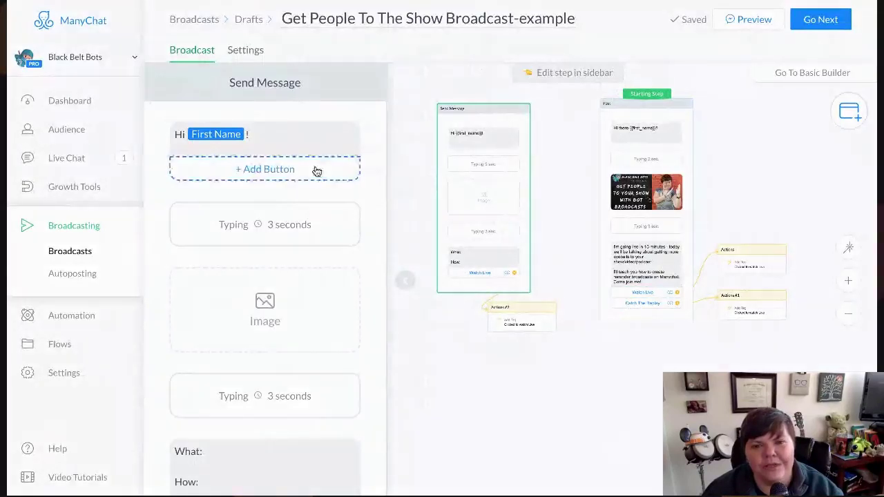
{"action": "left_click", "coordinate": [266, 139]}
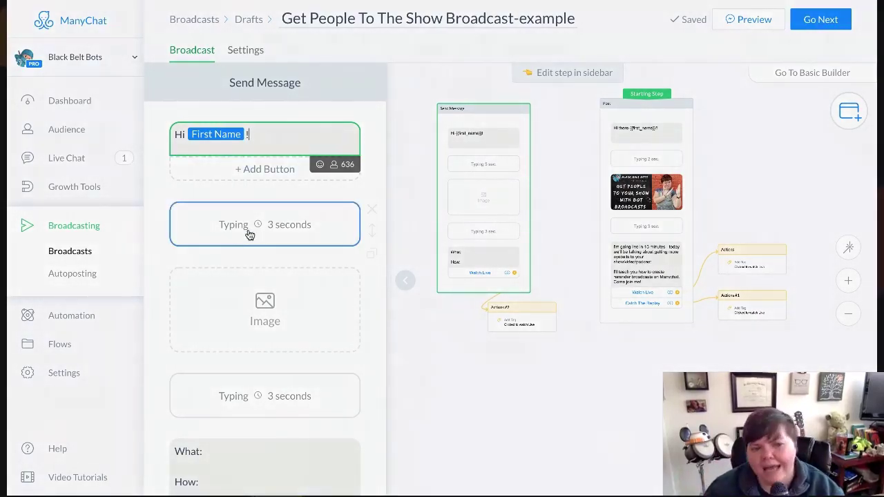
{"action": "scroll", "coordinate": [249, 234], "scroll_direction": "down", "scroll_amount": 5}
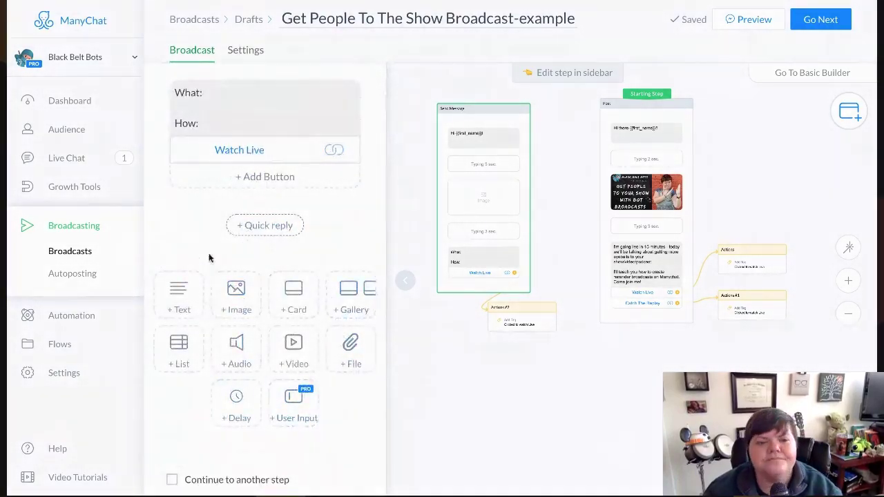
{"action": "scroll", "coordinate": [209, 257], "scroll_direction": "up", "scroll_amount": 4}
{"action": "scroll", "coordinate": [208, 258], "scroll_direction": "up", "scroll_amount": 1}
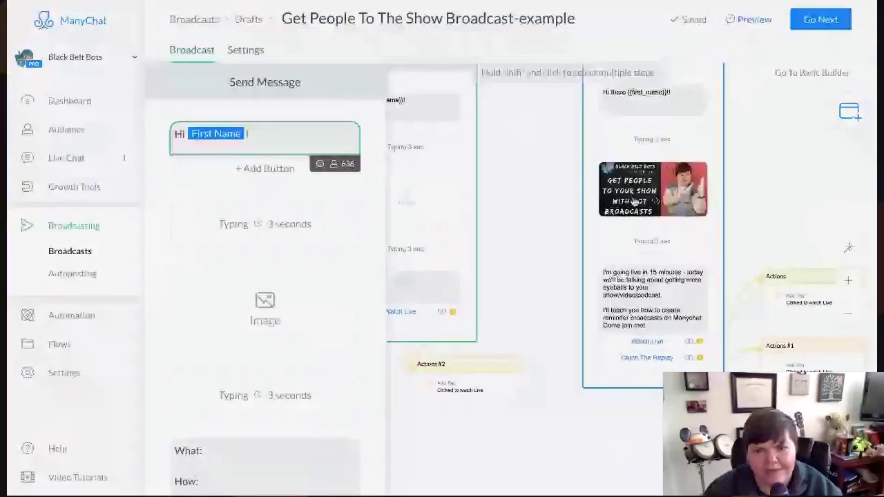
{"action": "scroll", "coordinate": [635, 201], "scroll_direction": "up", "scroll_amount": 3}
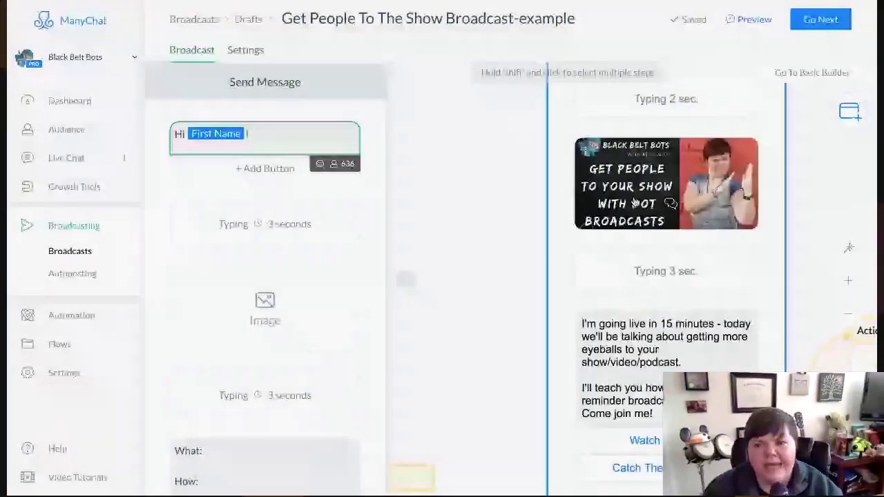
{"action": "left_click", "coordinate": [290, 302]}
{"action": "scroll", "coordinate": [292, 302], "scroll_direction": "down", "scroll_amount": 2}
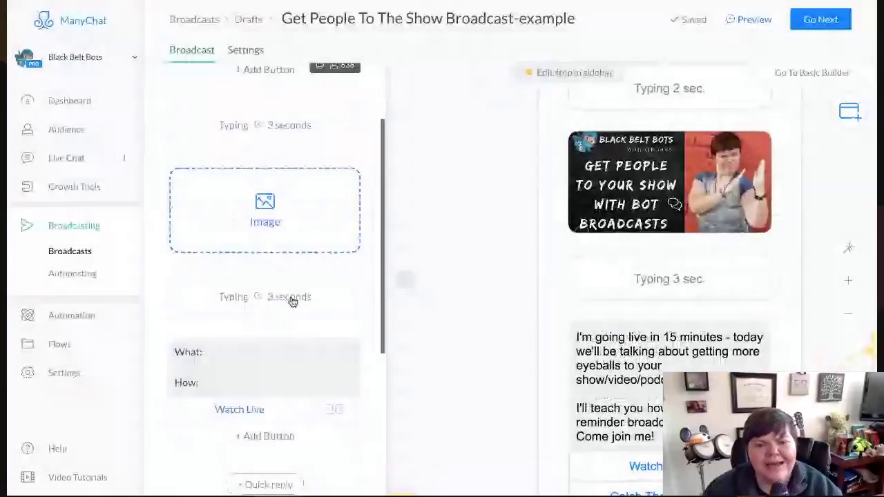
{"action": "scroll", "coordinate": [292, 299], "scroll_direction": "down", "scroll_amount": 1}
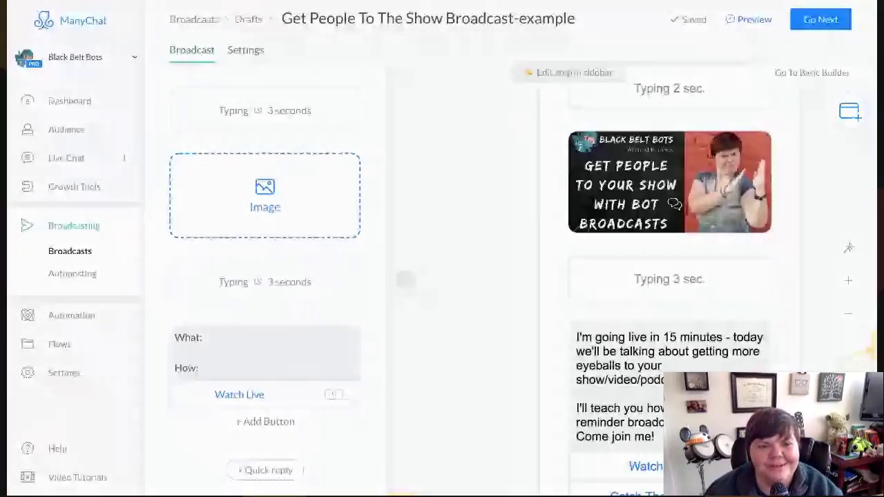
{"action": "scroll", "coordinate": [265, 276], "scroll_direction": "down", "scroll_amount": 1}
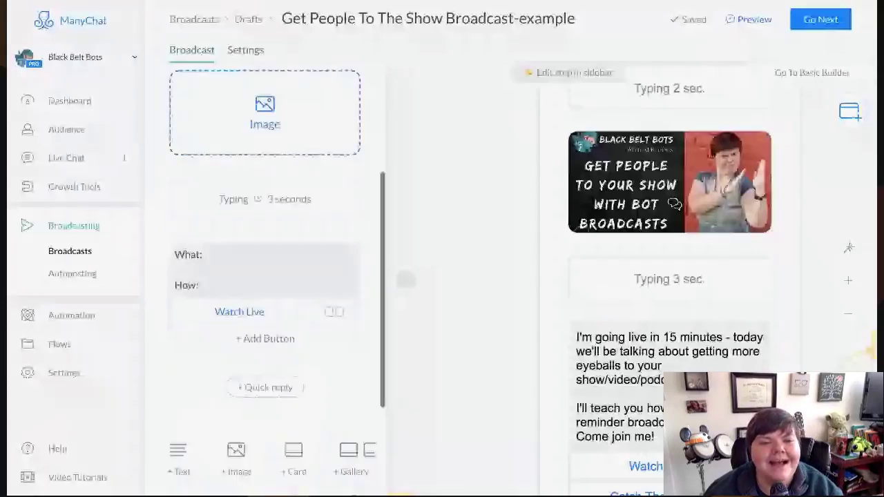
{"action": "scroll", "coordinate": [272, 154], "scroll_direction": "down", "scroll_amount": 1}
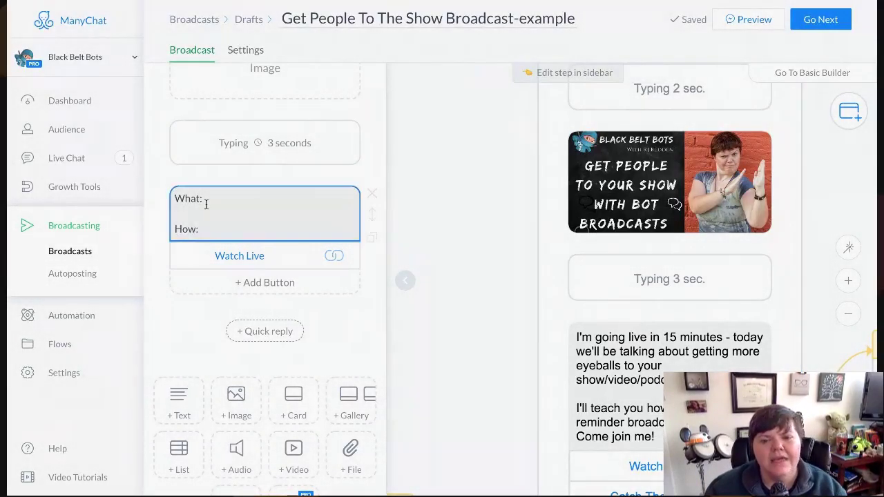
{"action": "scroll", "coordinate": [556, 366], "scroll_direction": "down", "scroll_amount": 3}
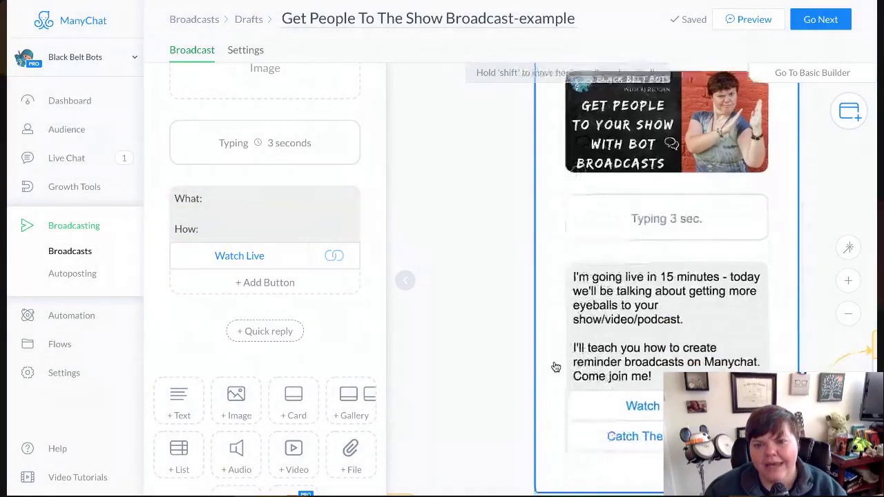
{"action": "left_click_drag", "start_coordinate": [554, 365], "coordinate": [563, 177]}
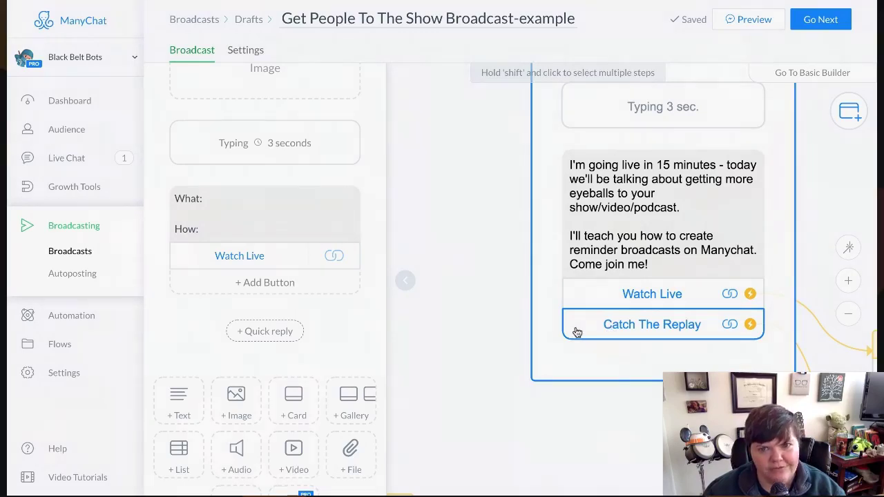
- Add a button titled "Catch The Replay" below Watch Live in the What/How text block and make it open a website
{"action": "left_click", "coordinate": [268, 282]}
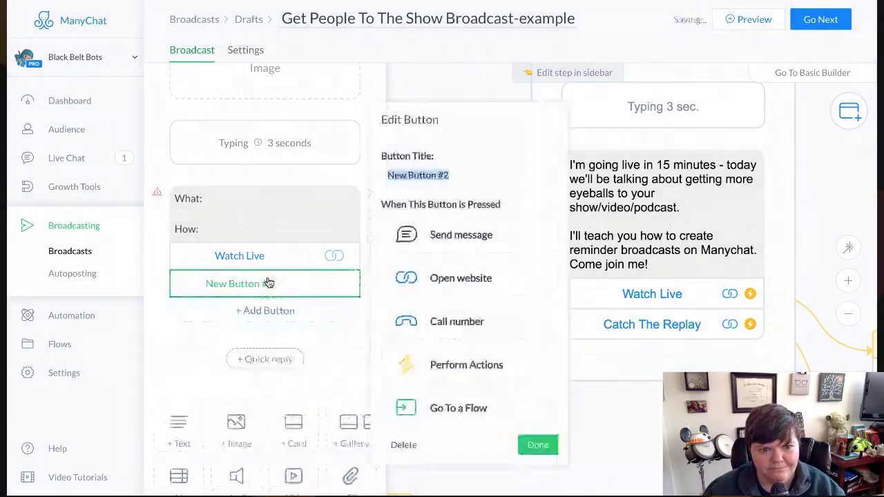
{"action": "triple_click", "coordinate": [458, 176]}
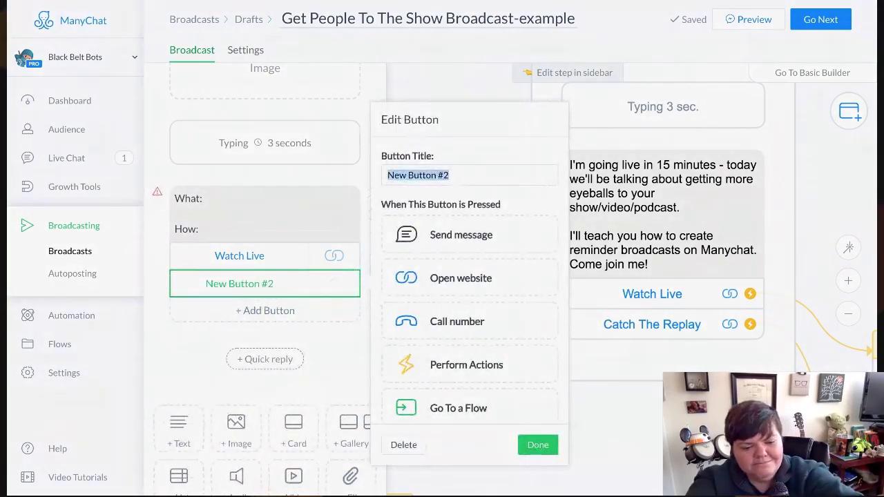
{"action": "type", "text": "Catch "}
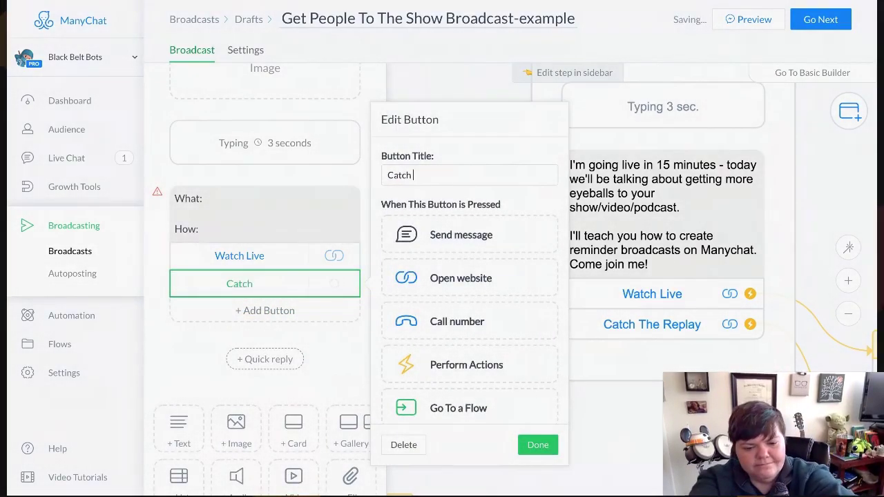
{"action": "type", "text": "The Repl"}
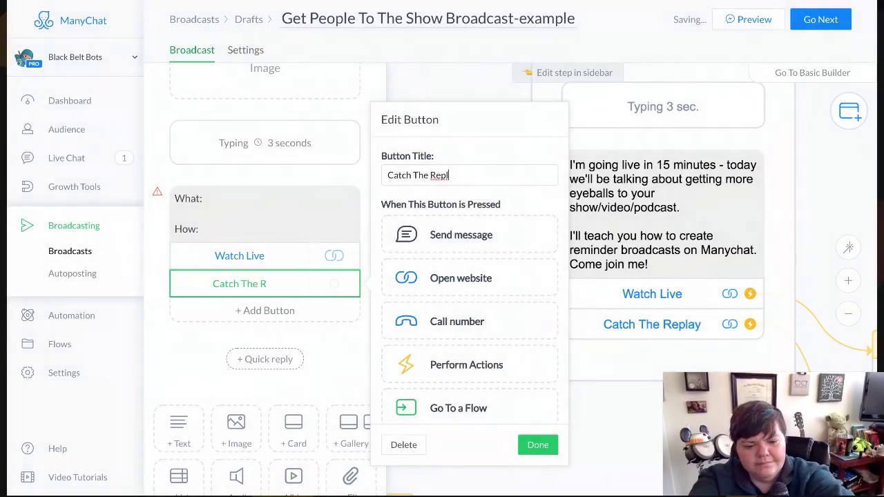
{"action": "type", "text": "ay"}
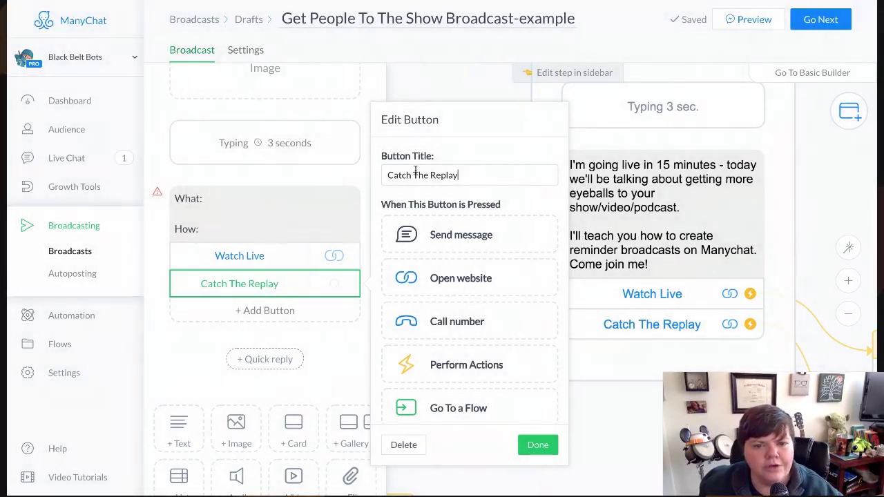
{"action": "left_click", "coordinate": [434, 280]}
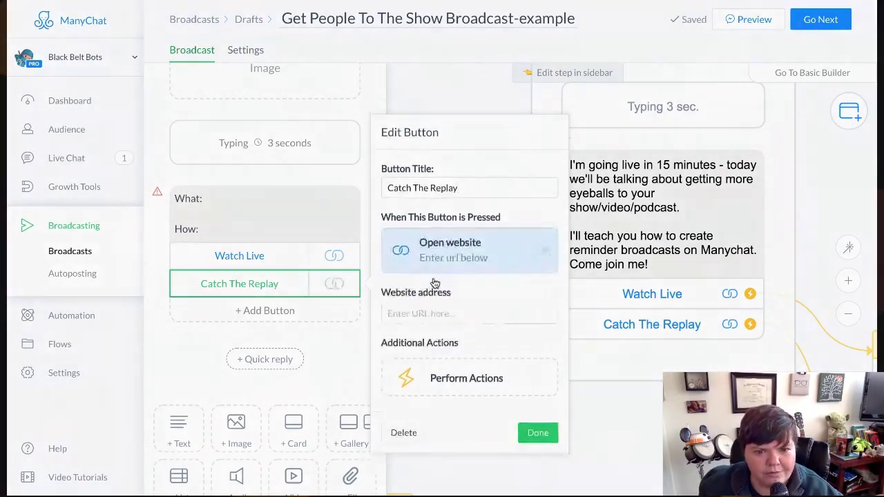
{"action": "left_click", "coordinate": [408, 312]}
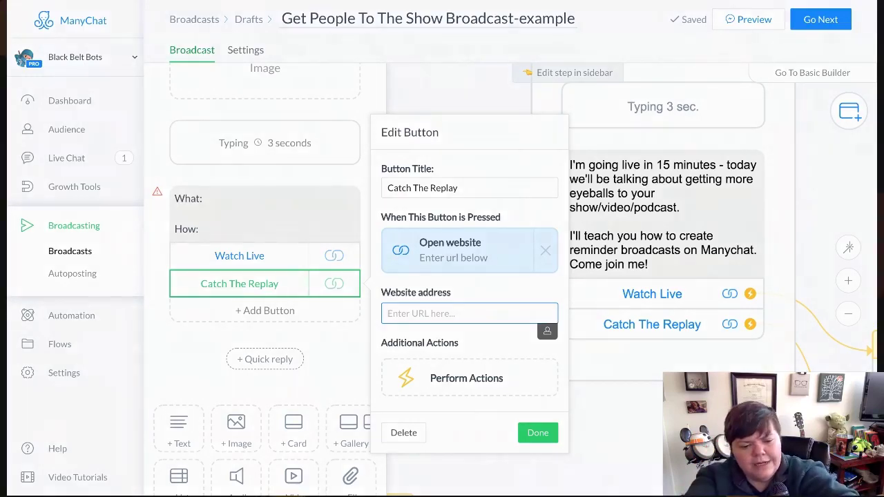
{"action": "type", "text": "www"}
{"action": "type", "text": ".goog"}
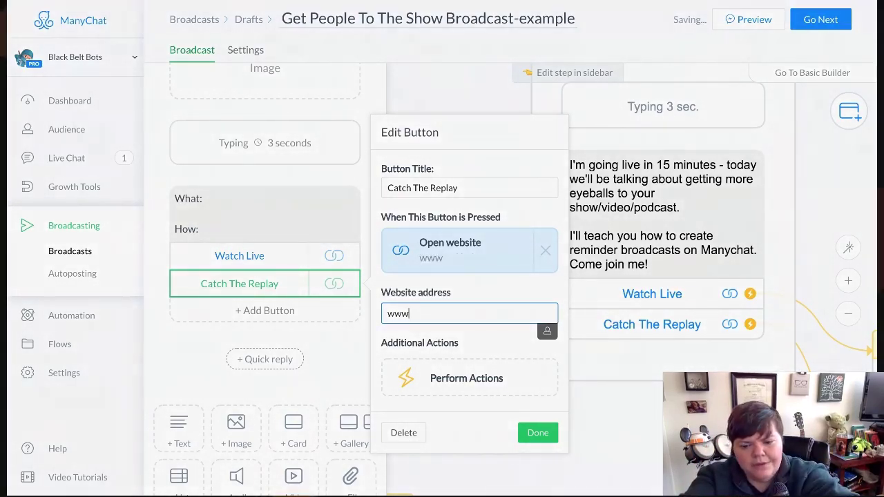
{"action": "type", "text": "le"}
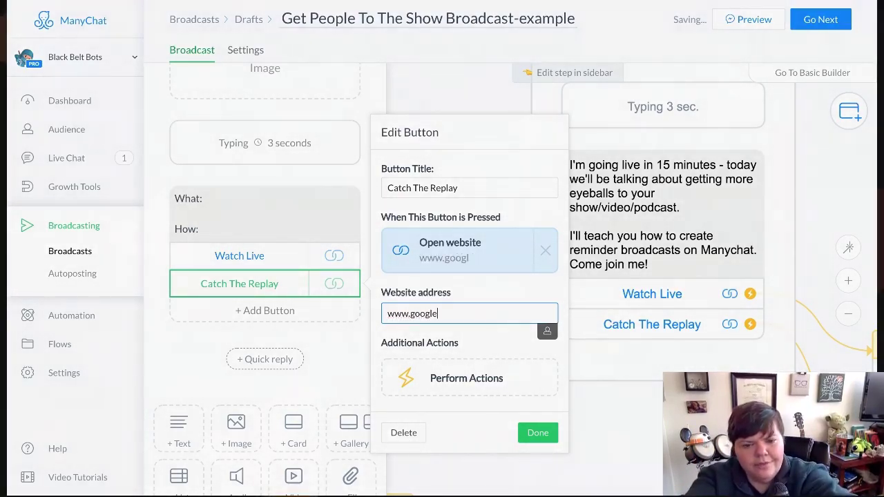
{"action": "type", "text": ".com"}
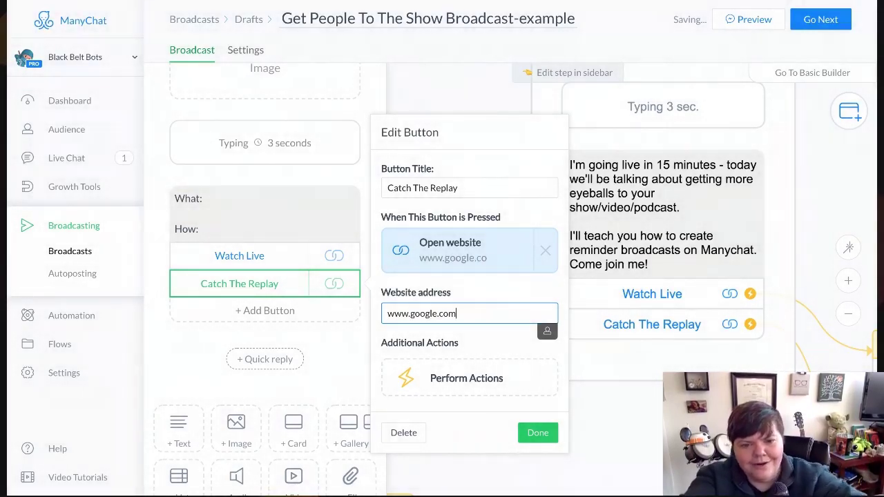
{"action": "left_click", "coordinate": [335, 372]}
{"action": "left_click", "coordinate": [276, 286]}
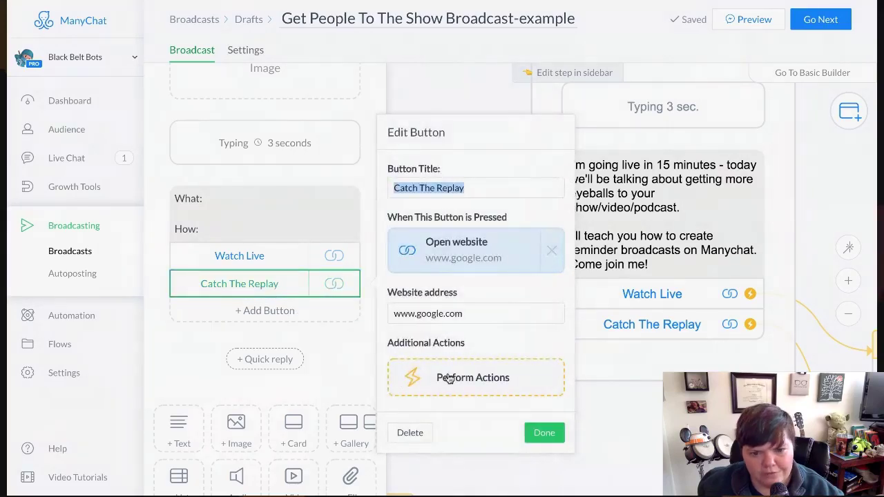
{"action": "left_click", "coordinate": [449, 379]}
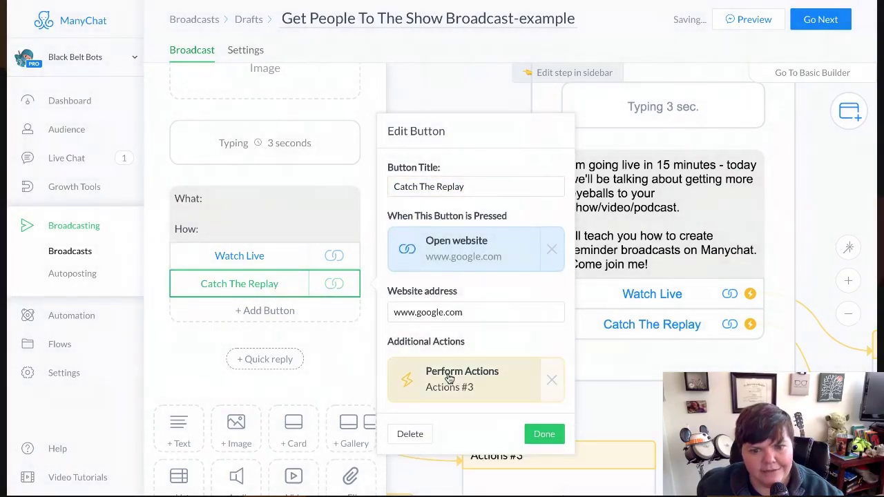
- Save the Catch The Replay button and give its attached actions step an Add Tag action with the tag "Clicked to watch Live"
{"action": "left_click", "coordinate": [545, 435]}
{"action": "scroll", "coordinate": [462, 373], "scroll_direction": "down", "scroll_amount": 3}
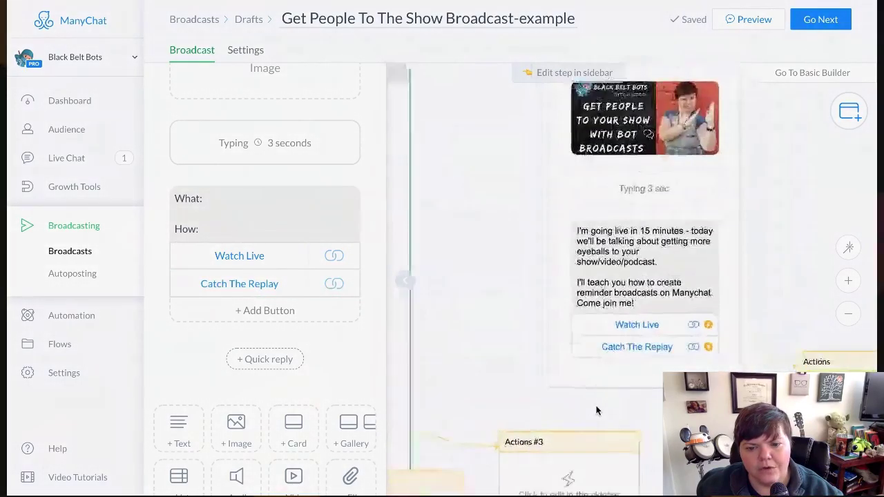
{"action": "scroll", "coordinate": [464, 373], "scroll_direction": "down", "scroll_amount": 3}
{"action": "scroll", "coordinate": [464, 373], "scroll_direction": "left", "scroll_amount": 3}
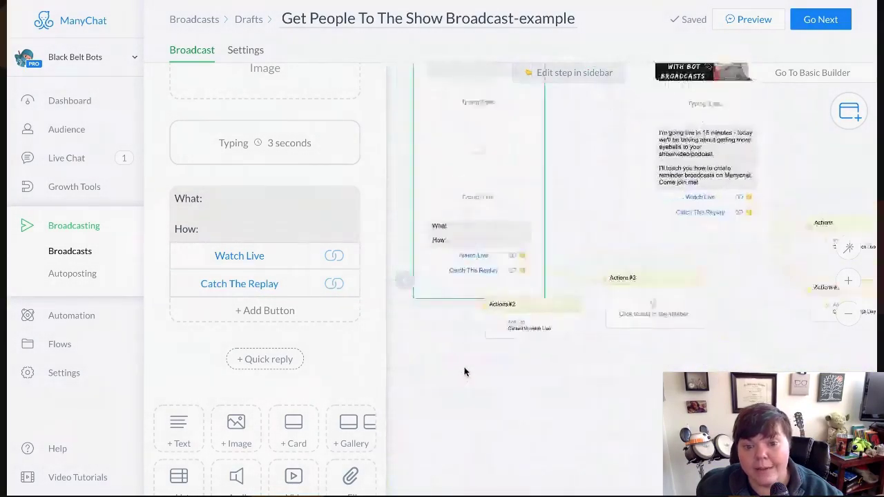
{"action": "left_click", "coordinate": [655, 333]}
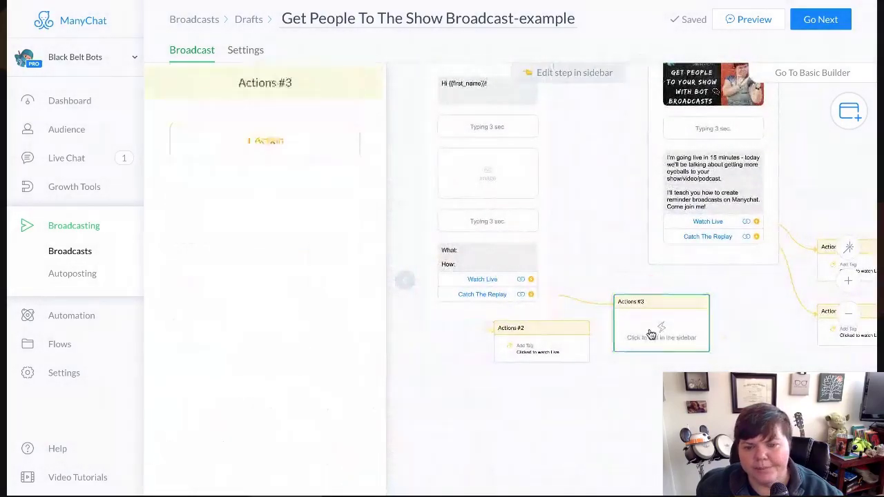
{"action": "left_click", "coordinate": [252, 143]}
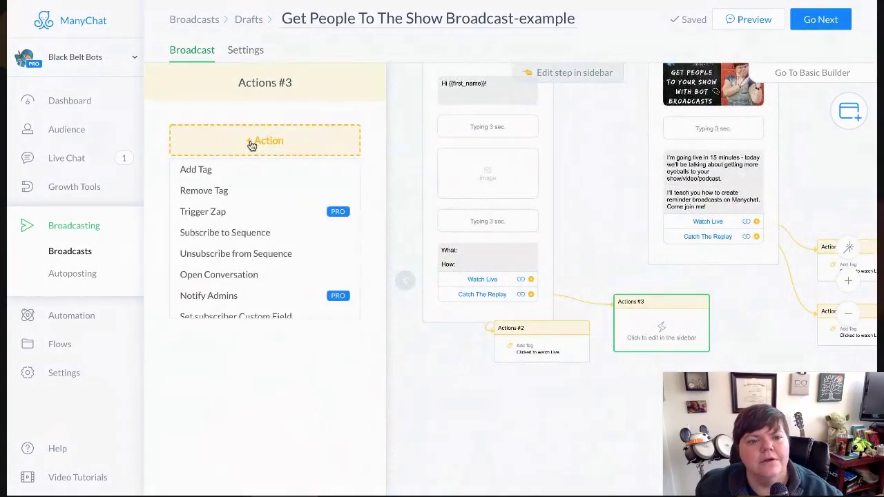
{"action": "left_click", "coordinate": [217, 172]}
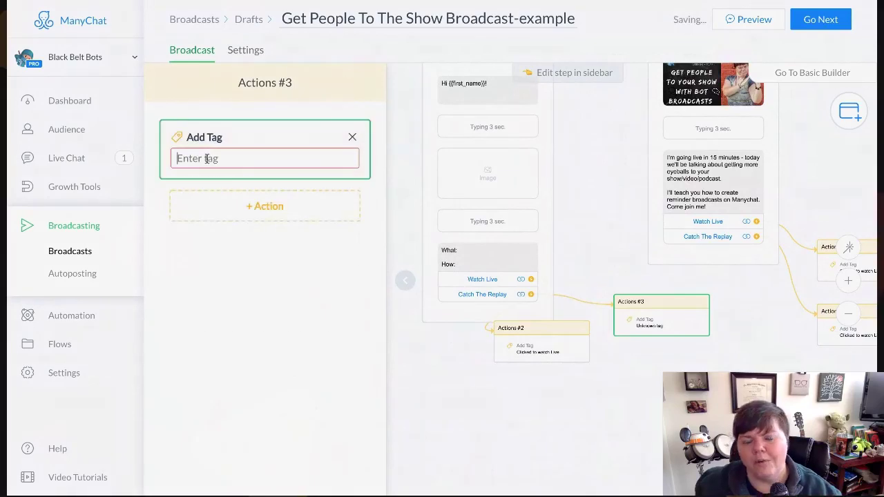
{"action": "left_click", "coordinate": [208, 155]}
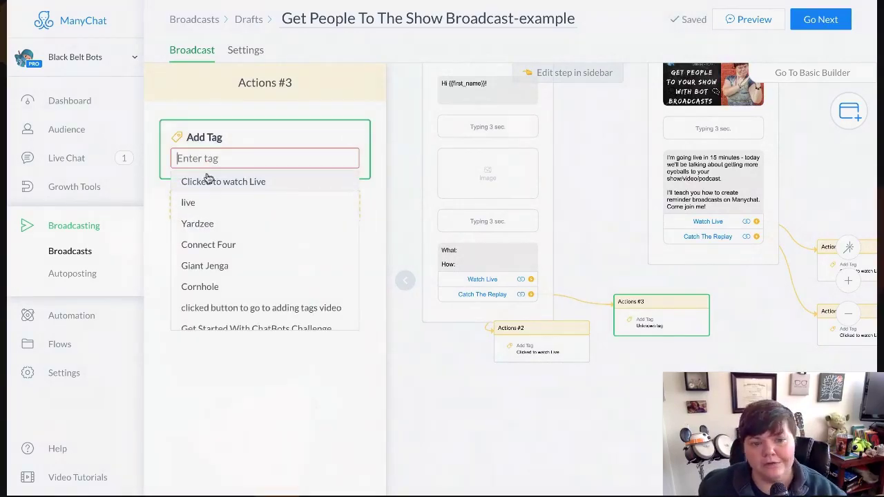
{"action": "left_click", "coordinate": [209, 183]}
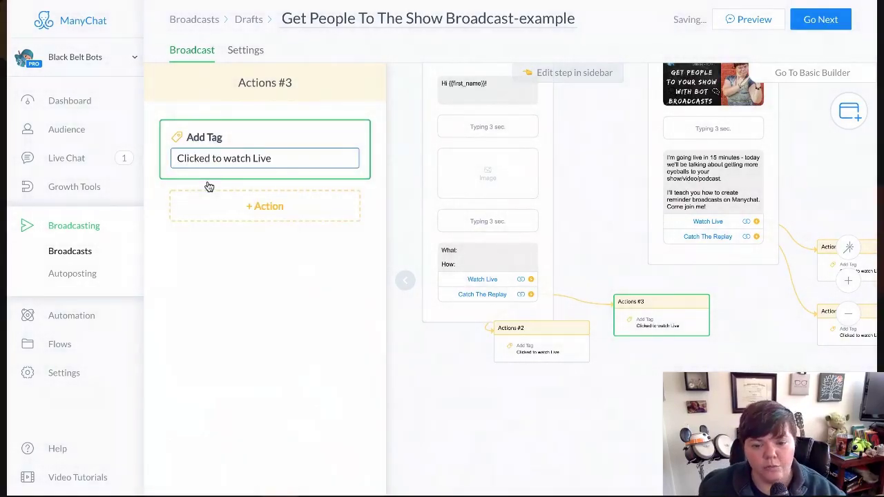
{"action": "left_click", "coordinate": [234, 301]}
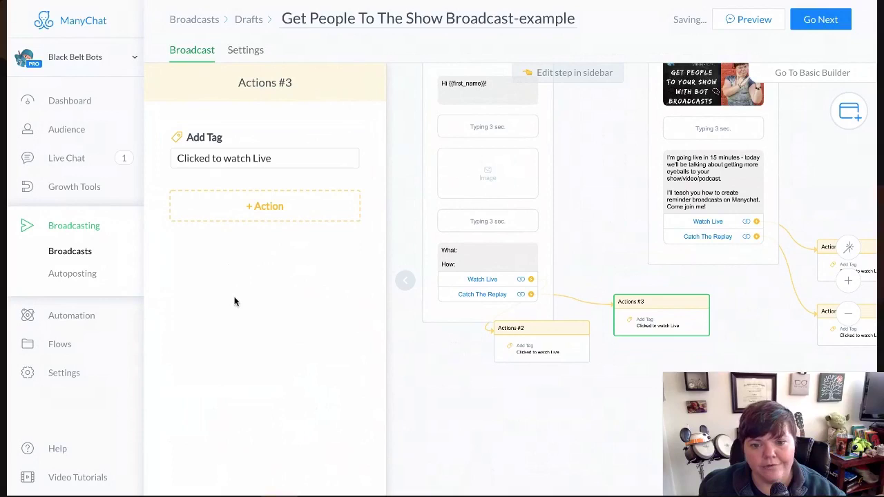
- Rearrange the flow by moving Actions #2 directly below Actions #3 and shifting the new Send Message step lower, beside them
{"action": "left_click", "coordinate": [536, 385]}
{"action": "left_click_drag", "start_coordinate": [570, 333], "coordinate": [642, 384]}
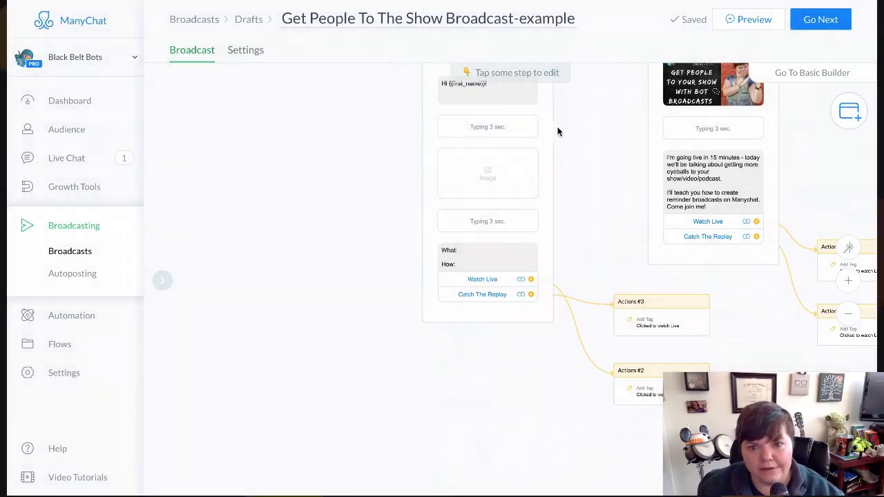
{"action": "left_click_drag", "start_coordinate": [546, 131], "coordinate": [546, 130]}
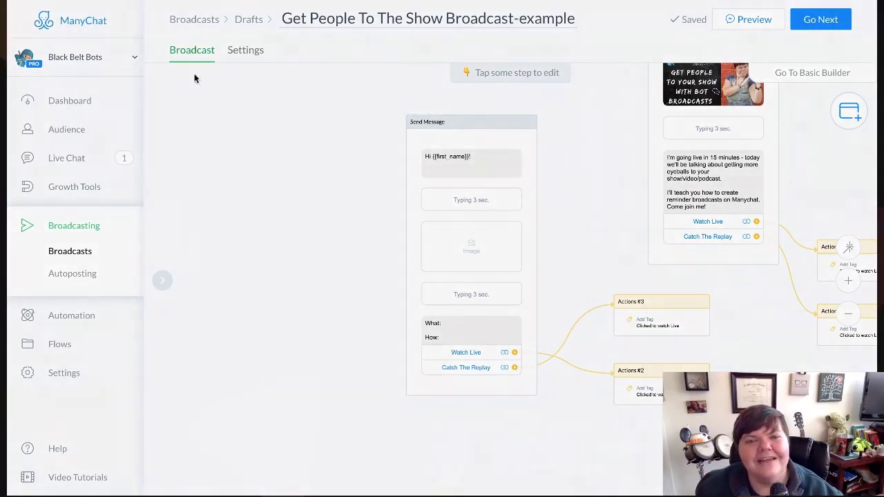
- Proceed to the broadcast's settings and set Schedule Broadcast to "Schedule for later", closing the calendar without picking a date and time
{"action": "left_click", "coordinate": [822, 20]}
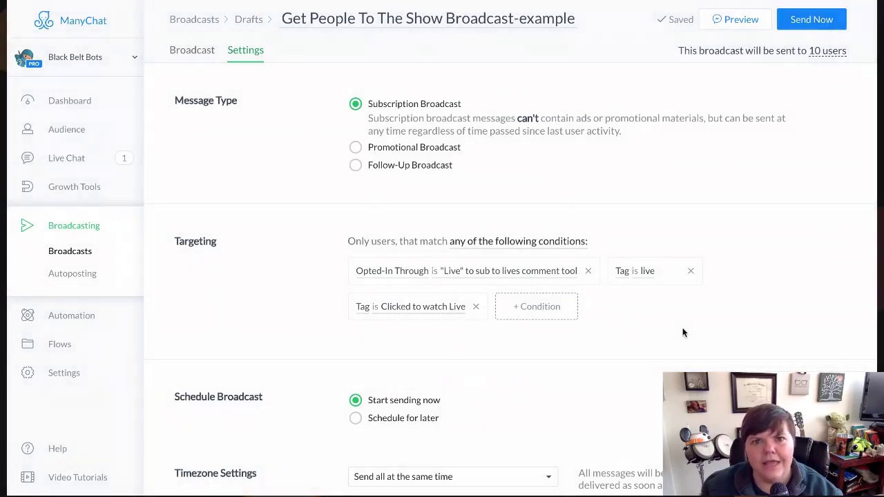
{"action": "scroll", "coordinate": [683, 333], "scroll_direction": "down", "scroll_amount": 3}
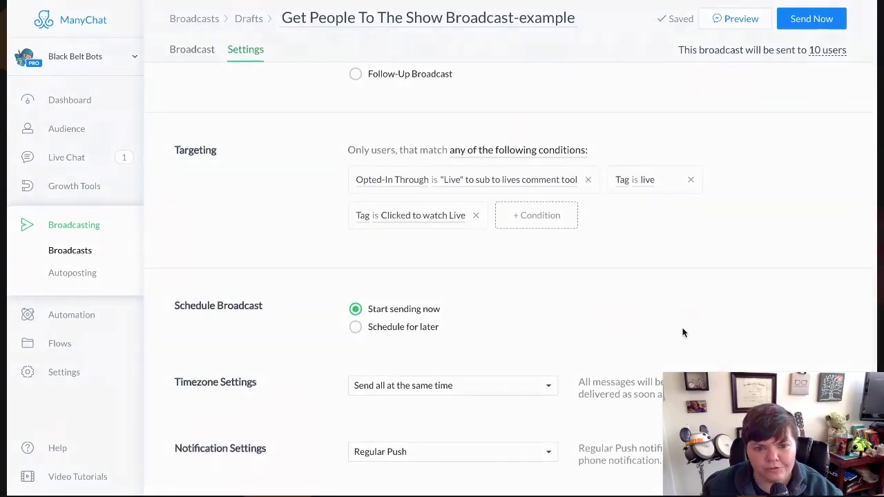
{"action": "left_click", "coordinate": [356, 330]}
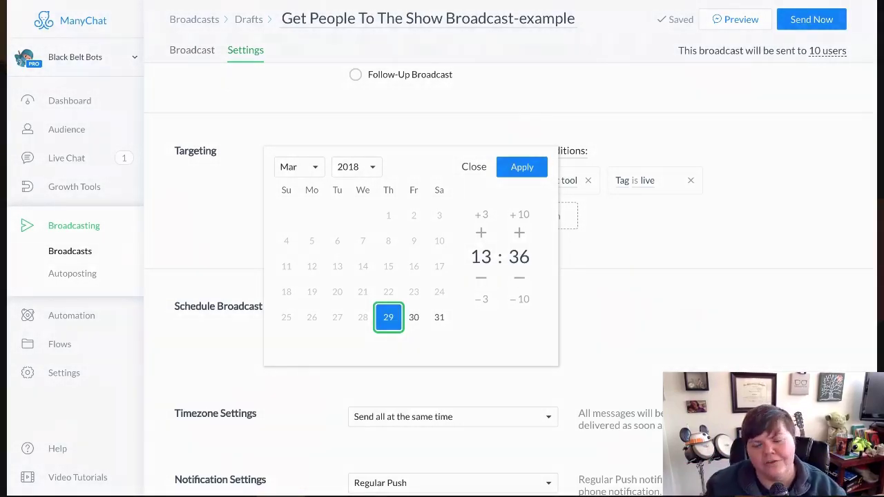
{"action": "left_click", "coordinate": [610, 365]}
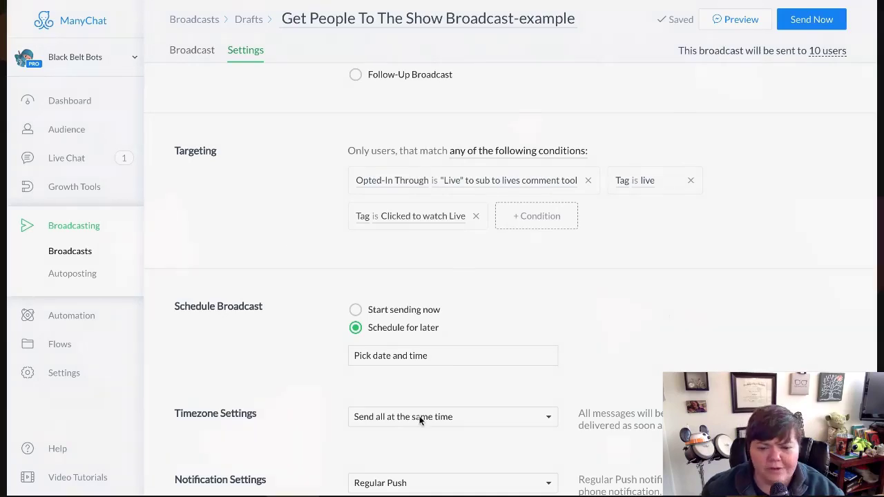
- Open the Notification Settings choices for the broadcast
{"action": "scroll", "coordinate": [420, 419], "scroll_direction": "down", "scroll_amount": 1}
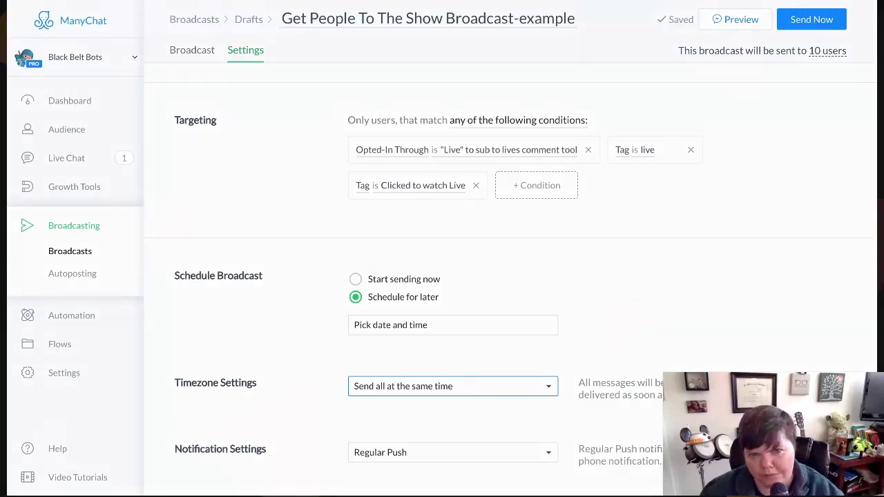
{"action": "left_click", "coordinate": [548, 454]}
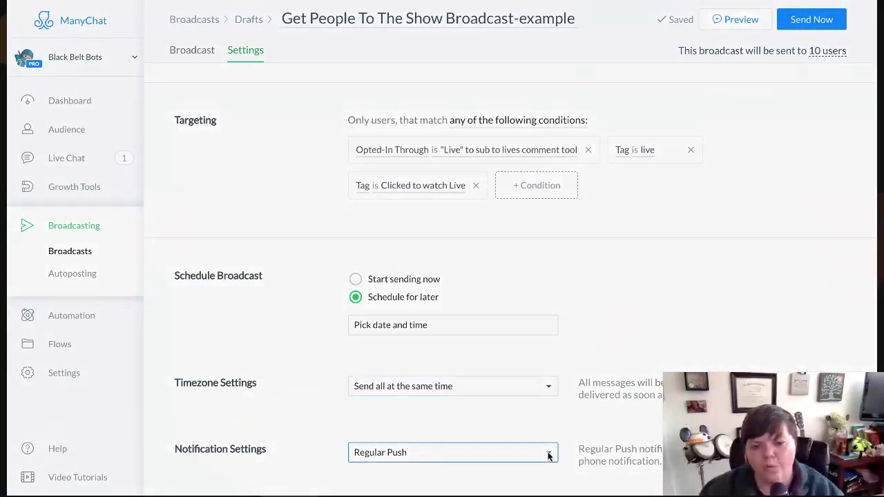